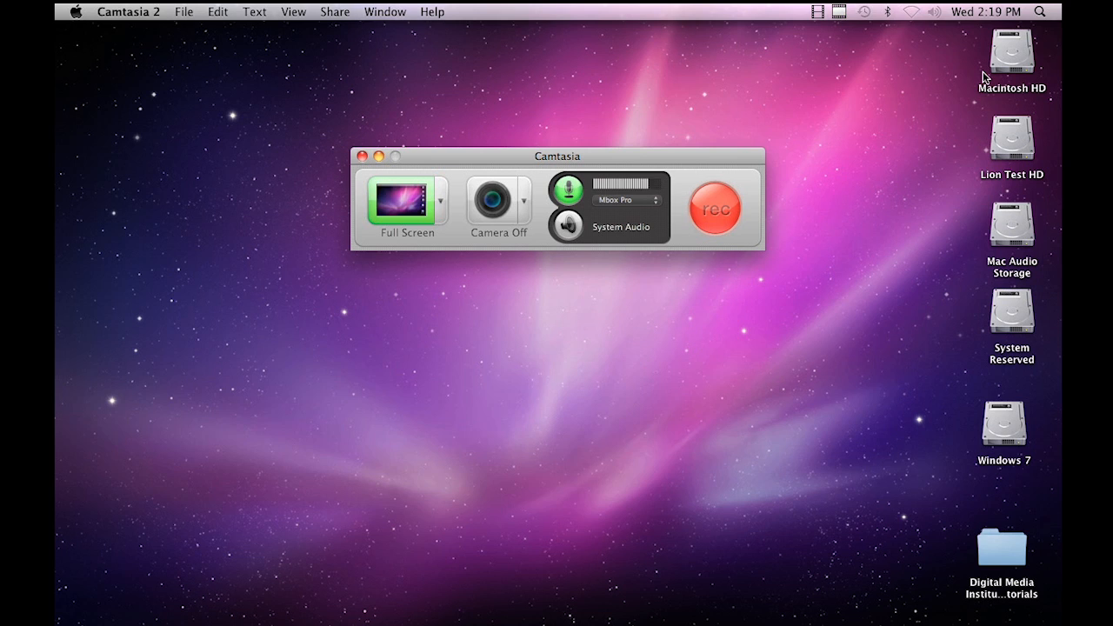
Select Mbox Pro as the microphone source and leave system audio recording turned off.
{"action": "left_click_drag", "start_coordinate": [550, 155], "coordinate": [562, 239]}
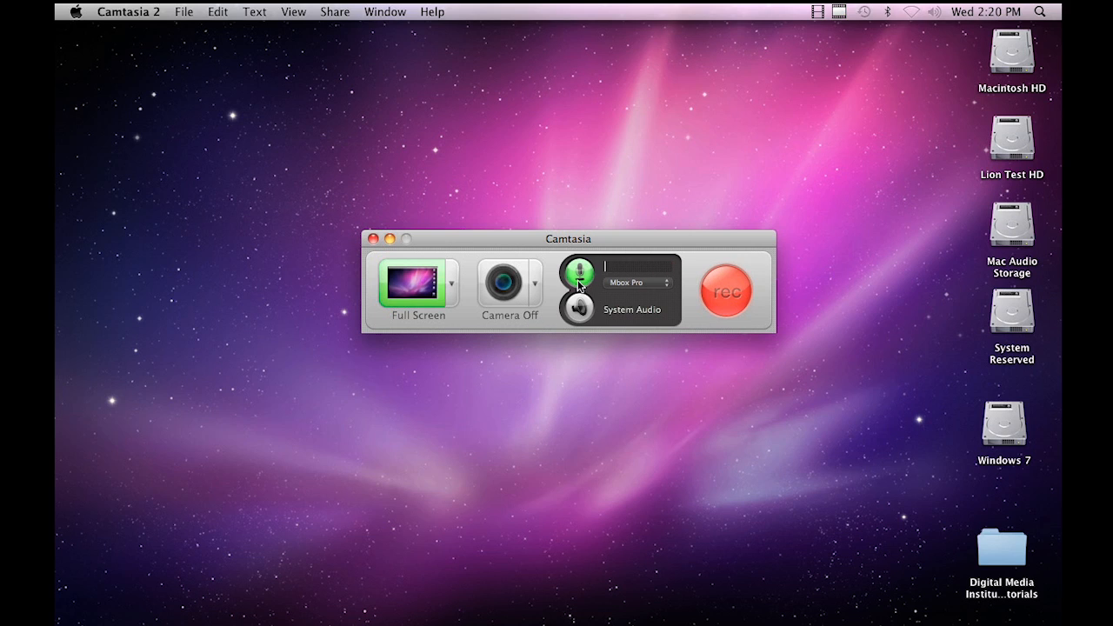
{"action": "left_click", "coordinate": [662, 290]}
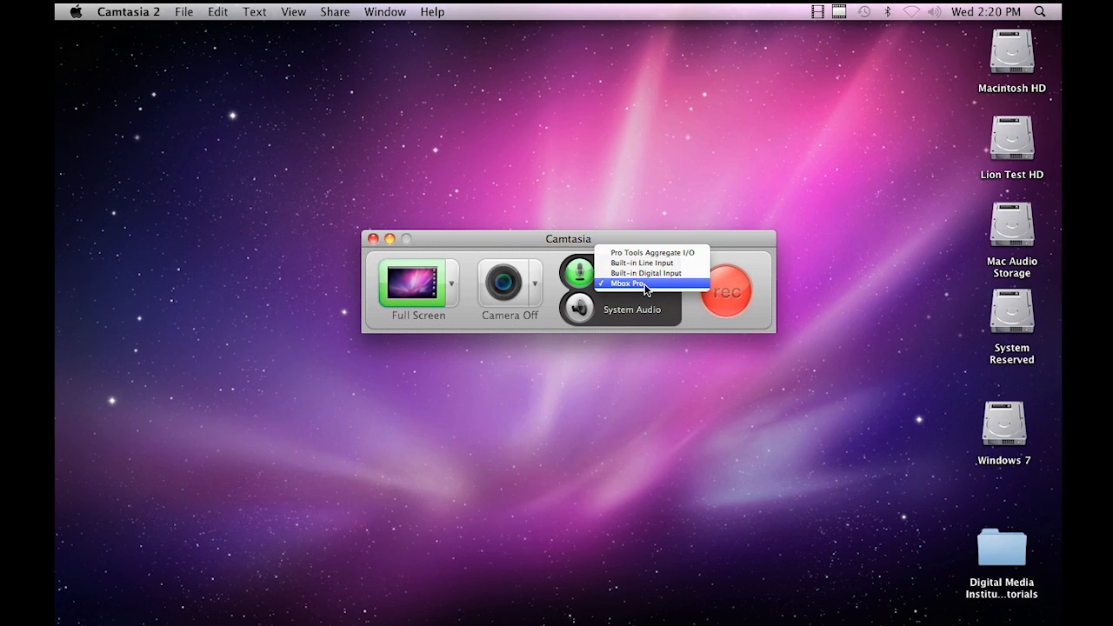
{"action": "left_click", "coordinate": [645, 289]}
{"action": "left_click", "coordinate": [581, 313]}
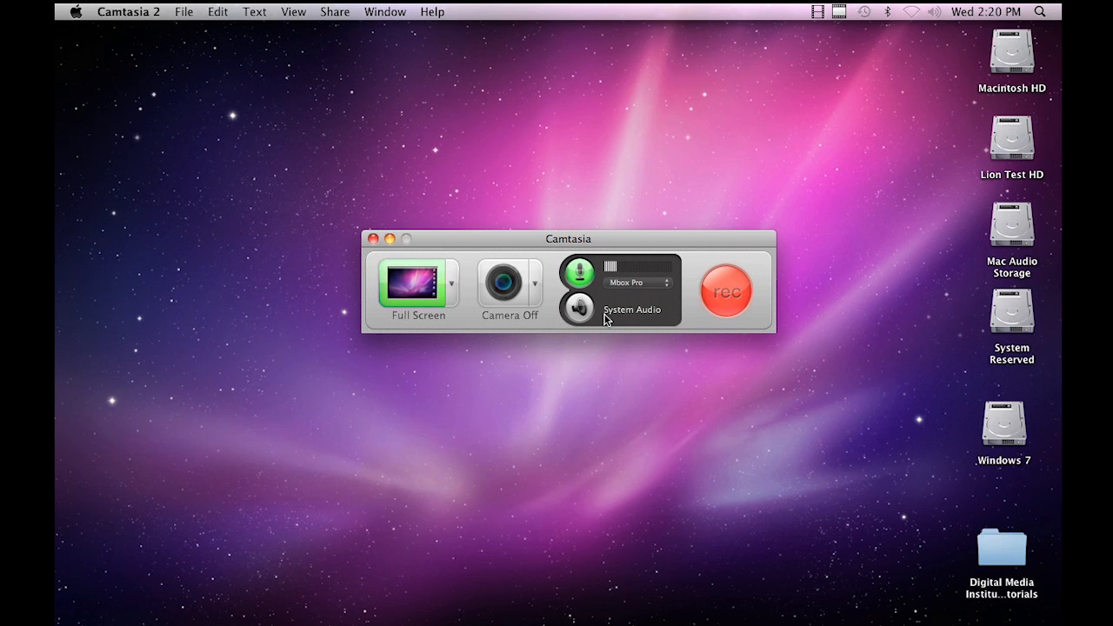
{"action": "left_click", "coordinate": [582, 313]}
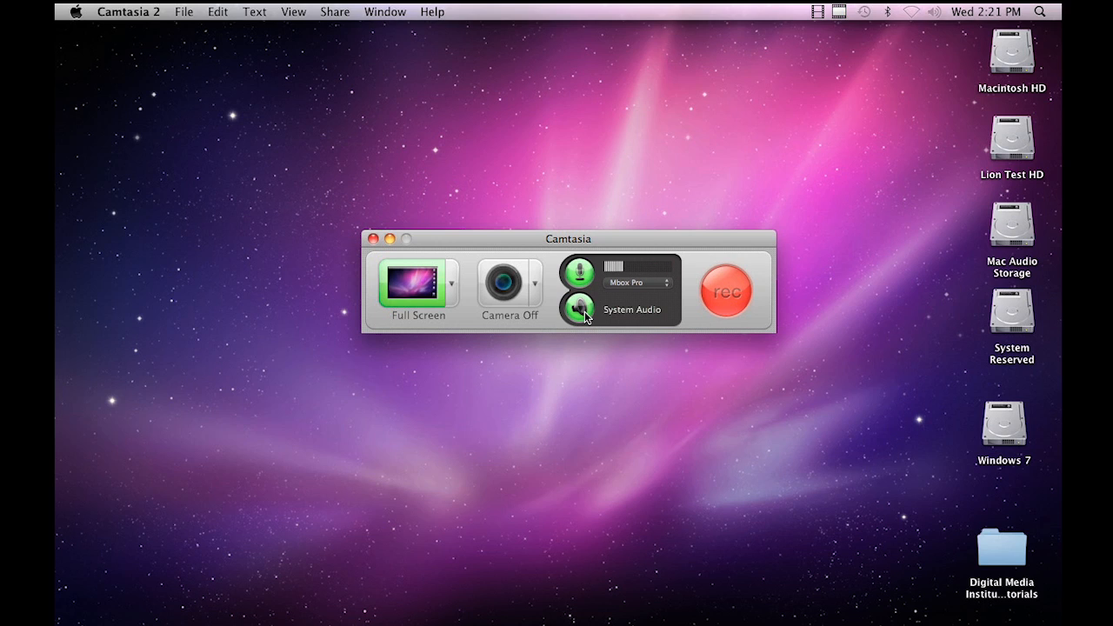
{"action": "left_click", "coordinate": [582, 311]}
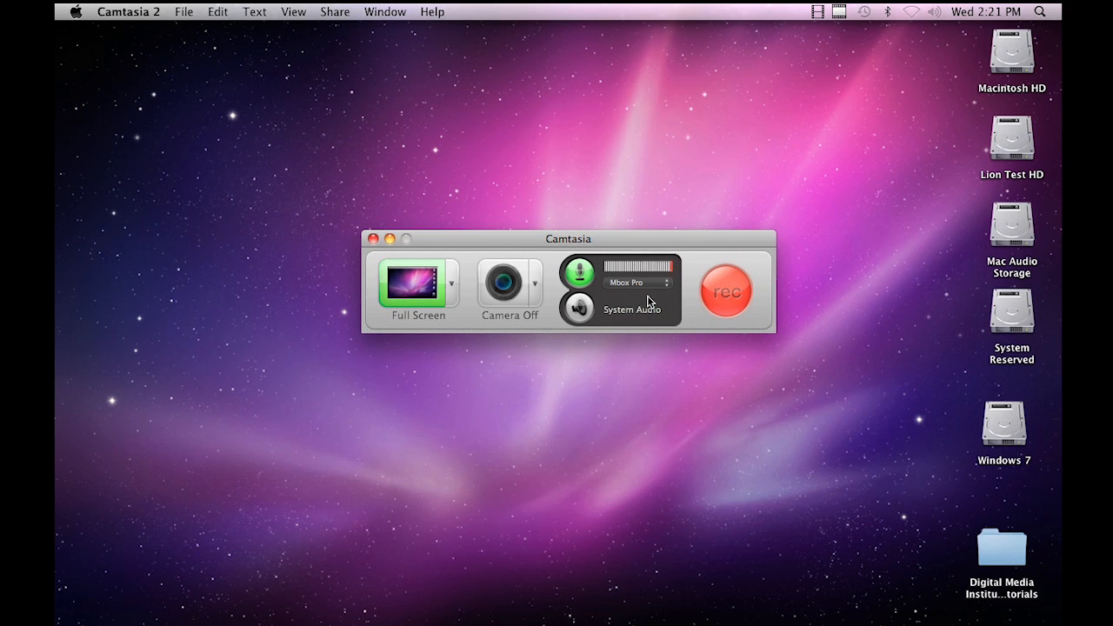
Start the full-screen recording and switch to the presentation in PowerPoint.
{"action": "left_click", "coordinate": [725, 294]}
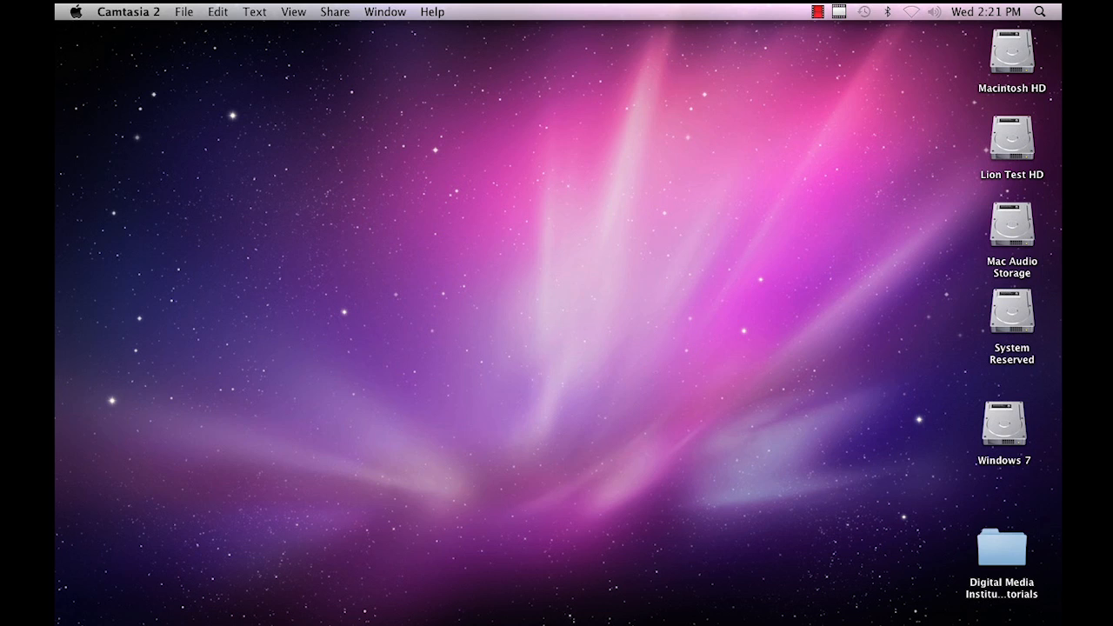
{"action": "mouse_move", "coordinate": [720, 619]}
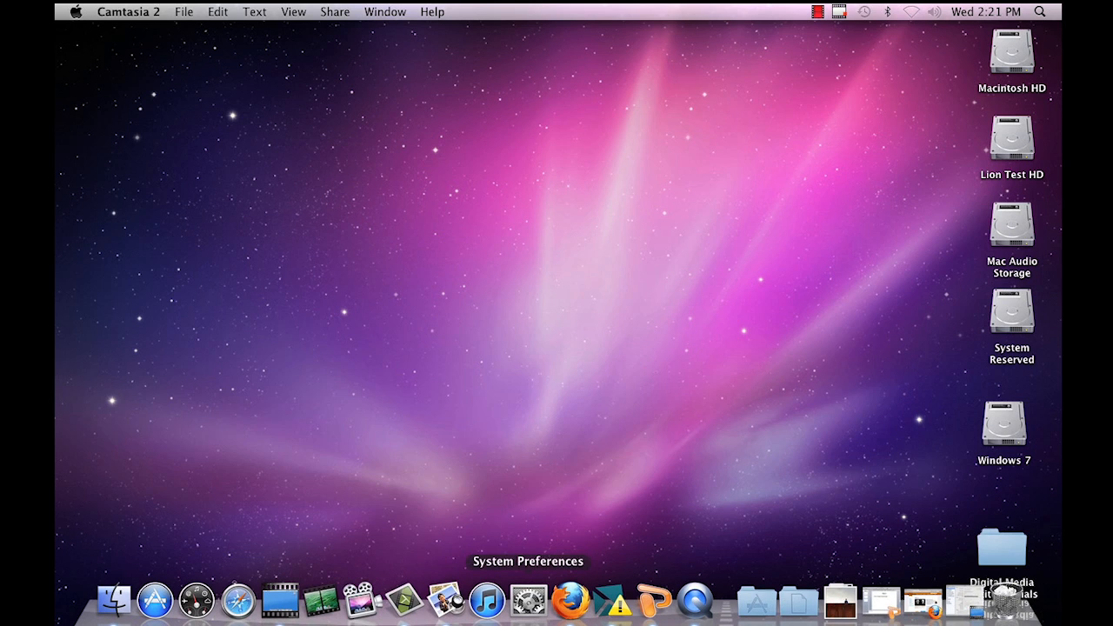
{"action": "left_click", "coordinate": [900, 609]}
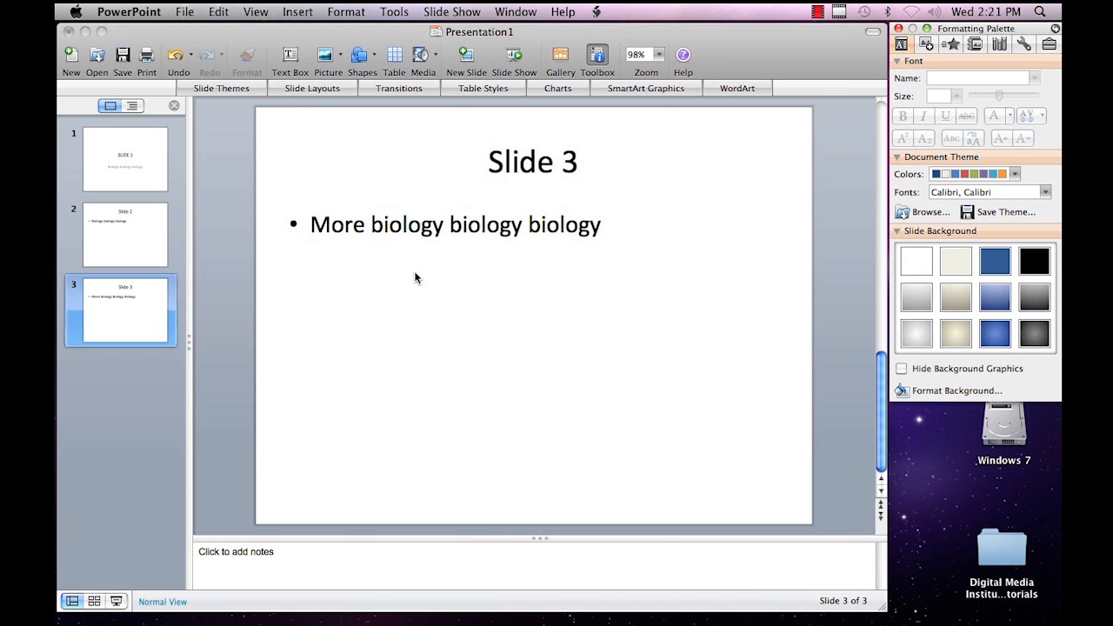
Run the slide show, advance from slide 1 to slide 3, and exit it.
{"action": "left_click", "coordinate": [259, 12]}
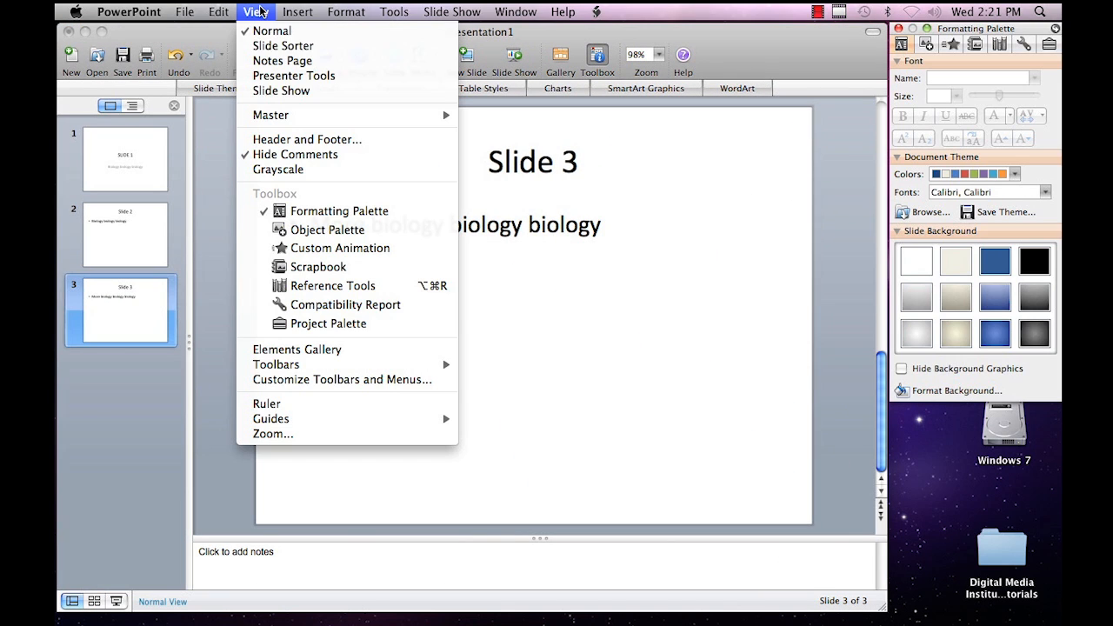
{"action": "left_click", "coordinate": [316, 93]}
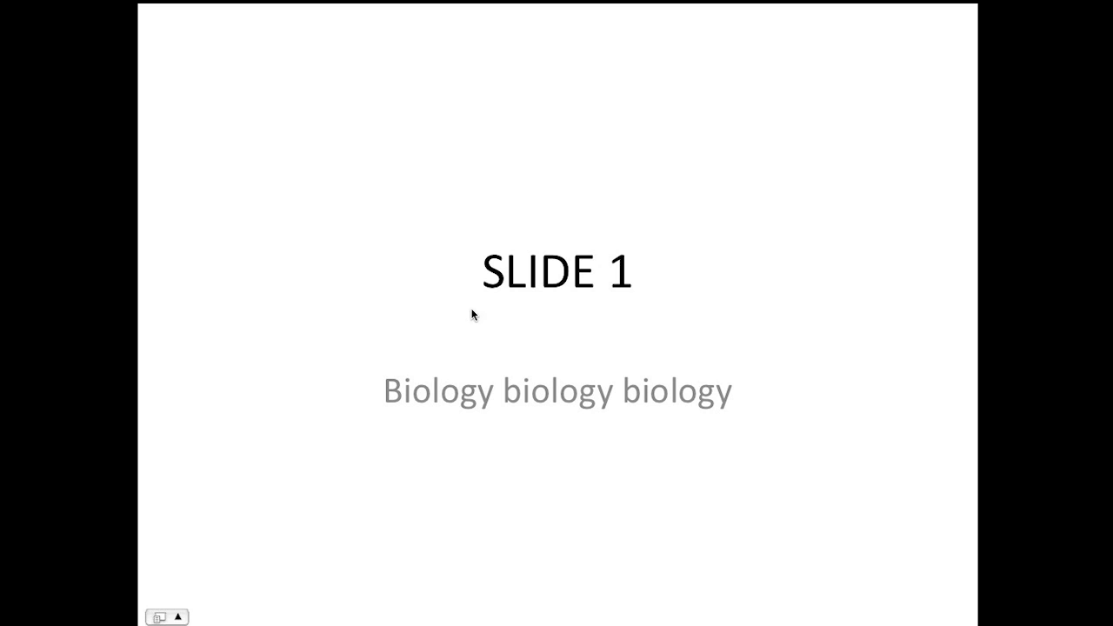
{"action": "left_click", "coordinate": [671, 371]}
{"action": "left_click", "coordinate": [671, 371]}
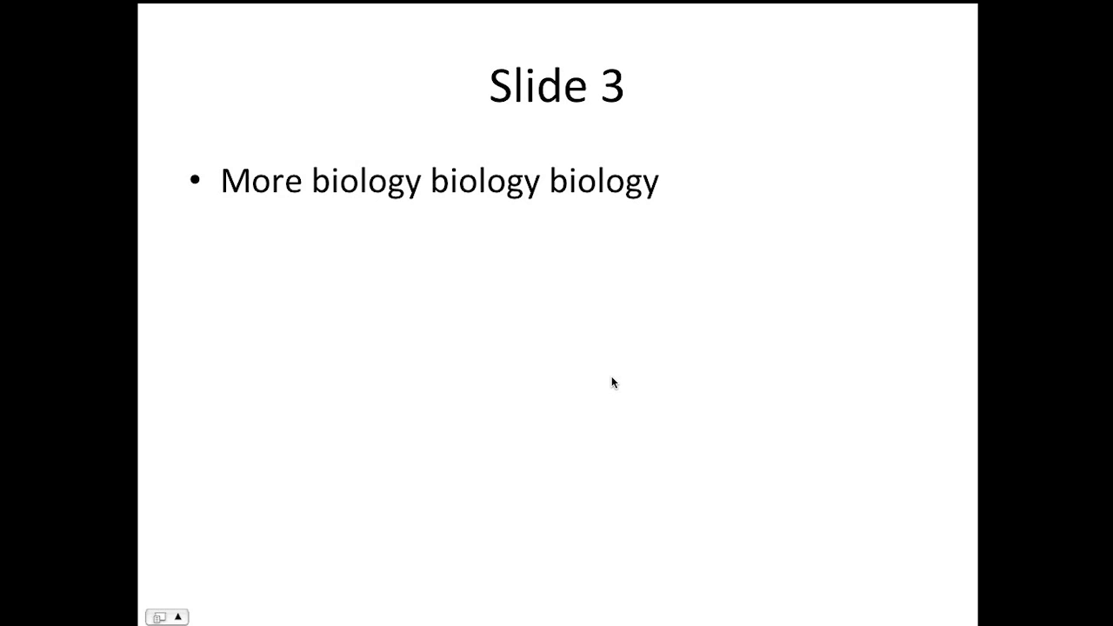
{"action": "key", "text": "Escape"}
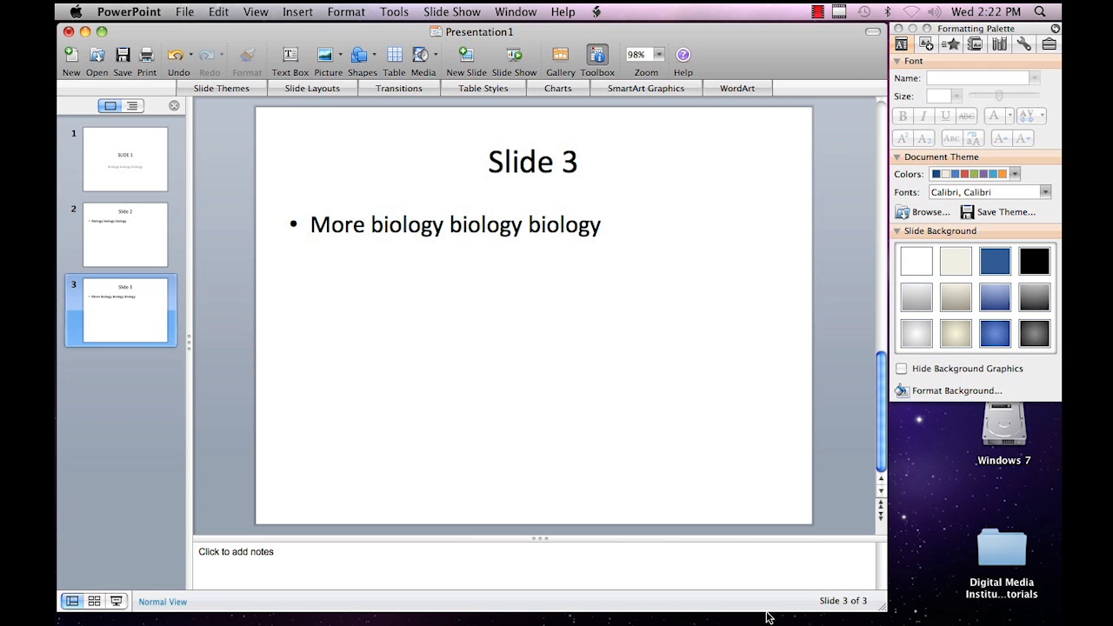
Switch to the Firefox window and scroll through the About UT page.
{"action": "mouse_move", "coordinate": [925, 616]}
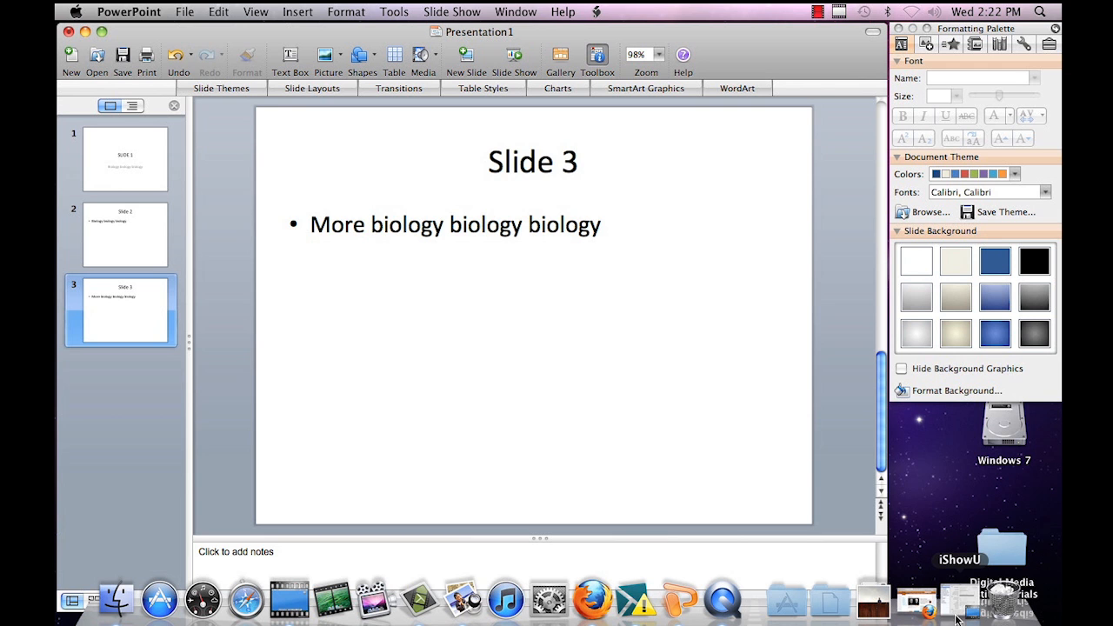
{"action": "left_click", "coordinate": [917, 604]}
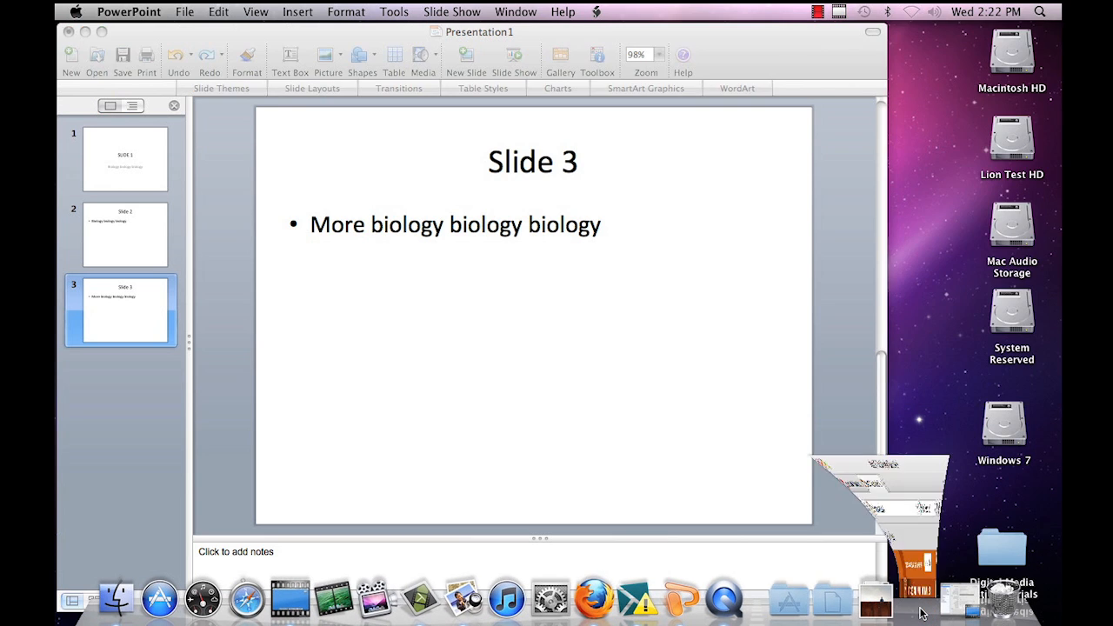
{"action": "scroll", "coordinate": [286, 362], "scroll_direction": "down", "scroll_amount": 5}
{"action": "scroll", "coordinate": [284, 362], "scroll_direction": "up", "scroll_amount": 5}
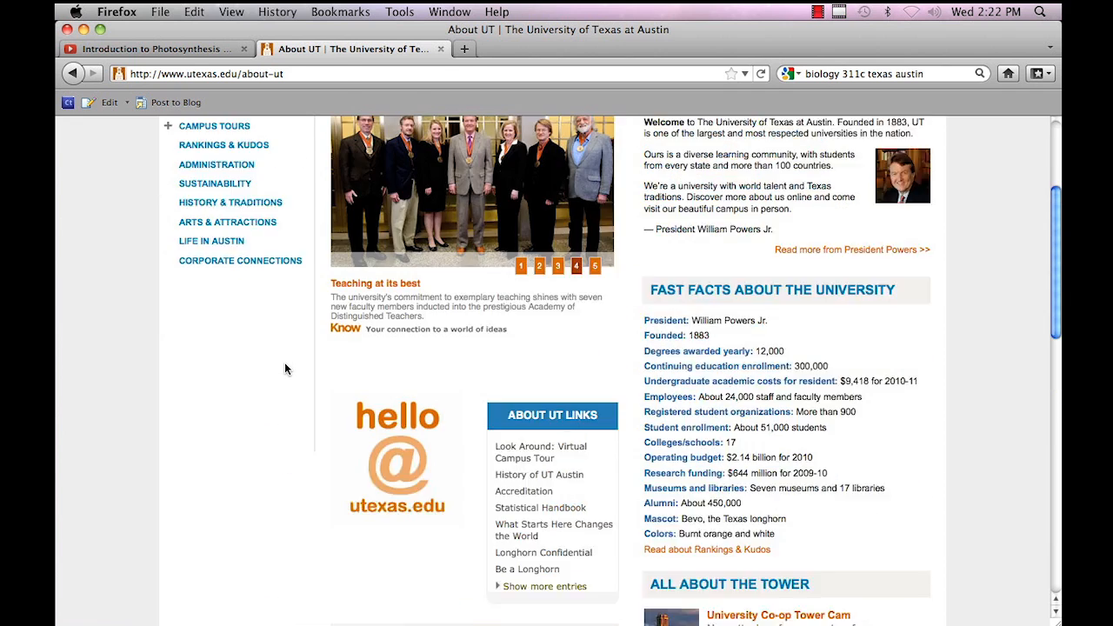
Show the Introduction to Photosynthesis YouTube video, play it from 0:34 and pause it at 1:01.
{"action": "right_click", "coordinate": [173, 54]}
{"action": "right_click", "coordinate": [146, 47]}
{"action": "left_click", "coordinate": [106, 50]}
{"action": "left_click", "coordinate": [106, 49]}
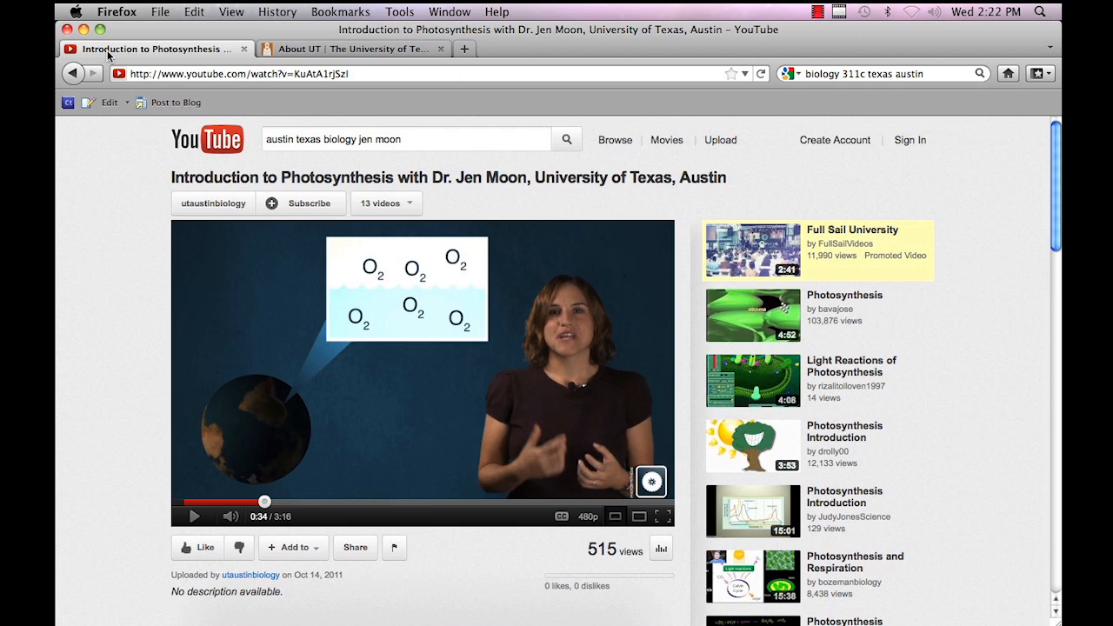
{"action": "left_click", "coordinate": [194, 516]}
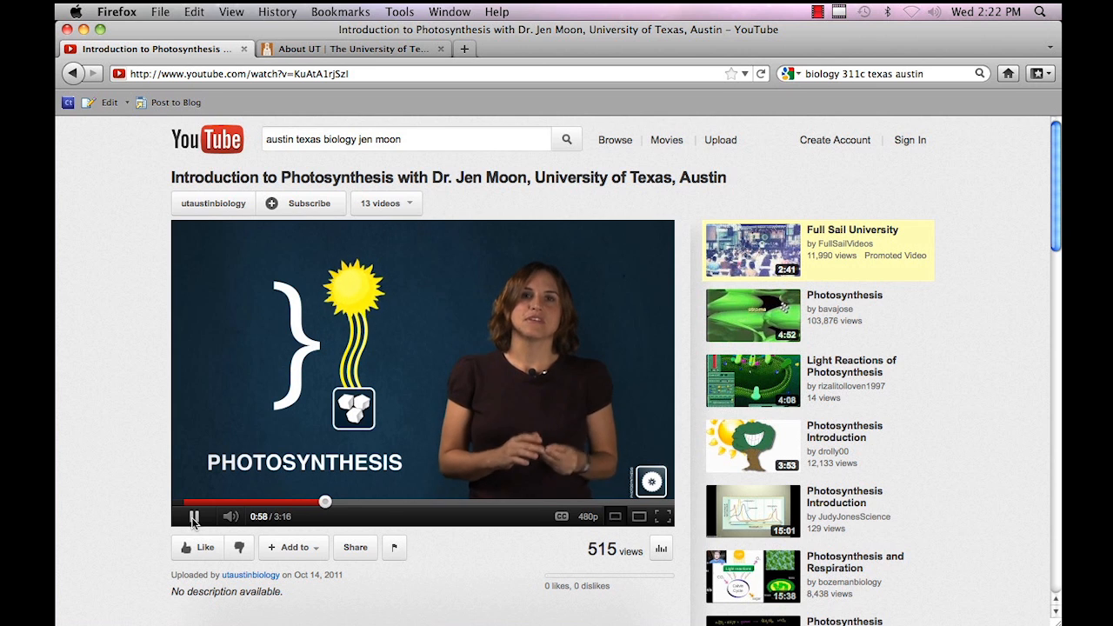
{"action": "left_click", "coordinate": [194, 517]}
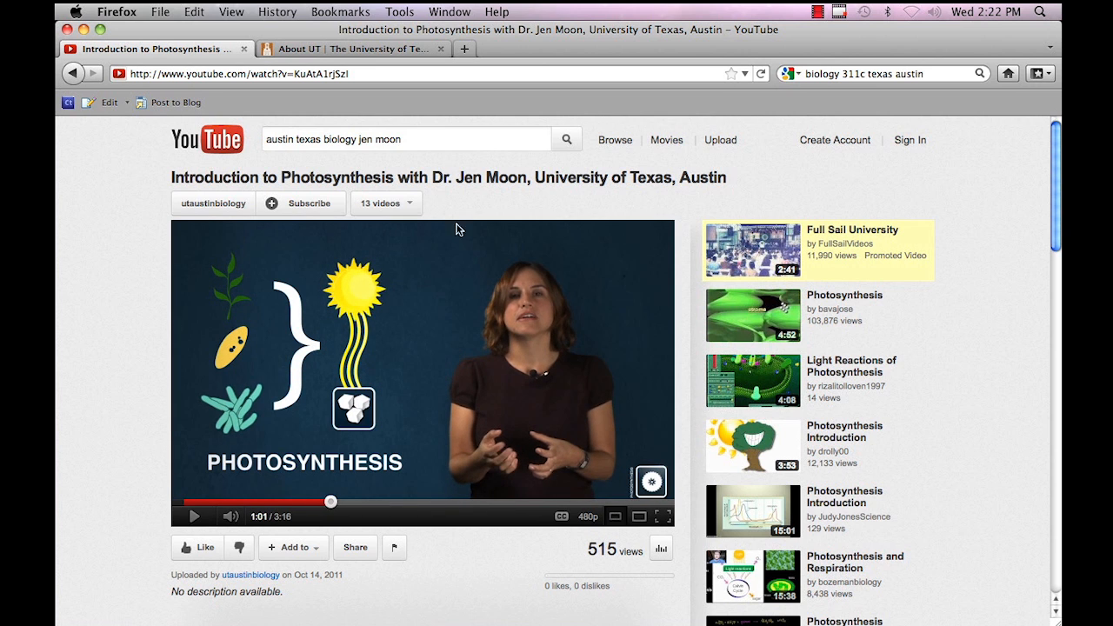
Stop the screen recording and move the playhead on the new clip to 0:00:48;09.
{"action": "left_click", "coordinate": [818, 13]}
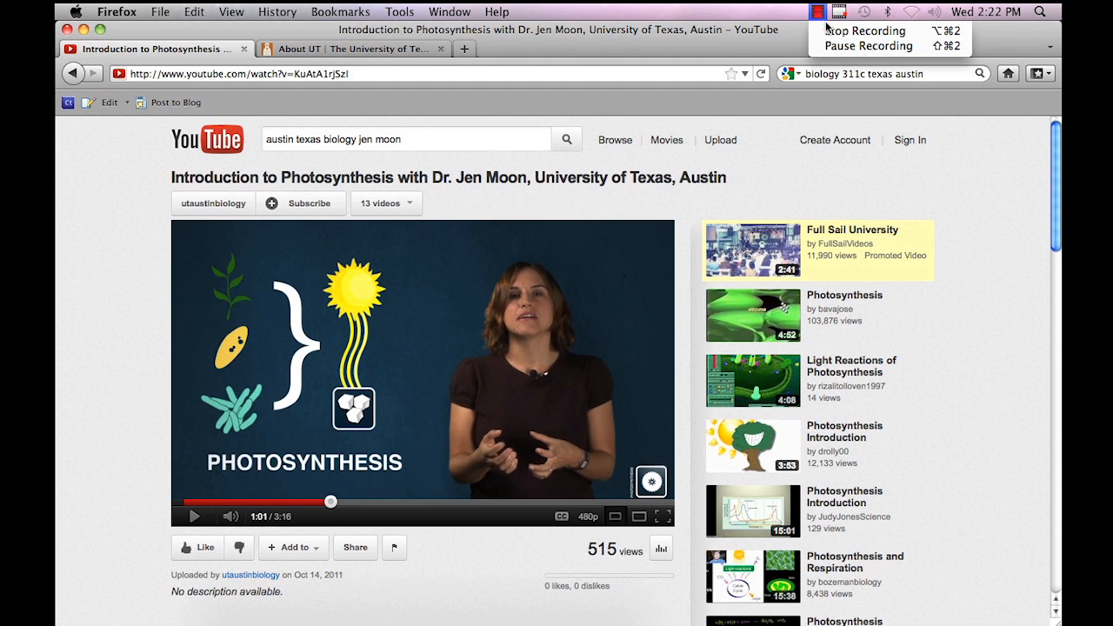
{"action": "left_click", "coordinate": [839, 32]}
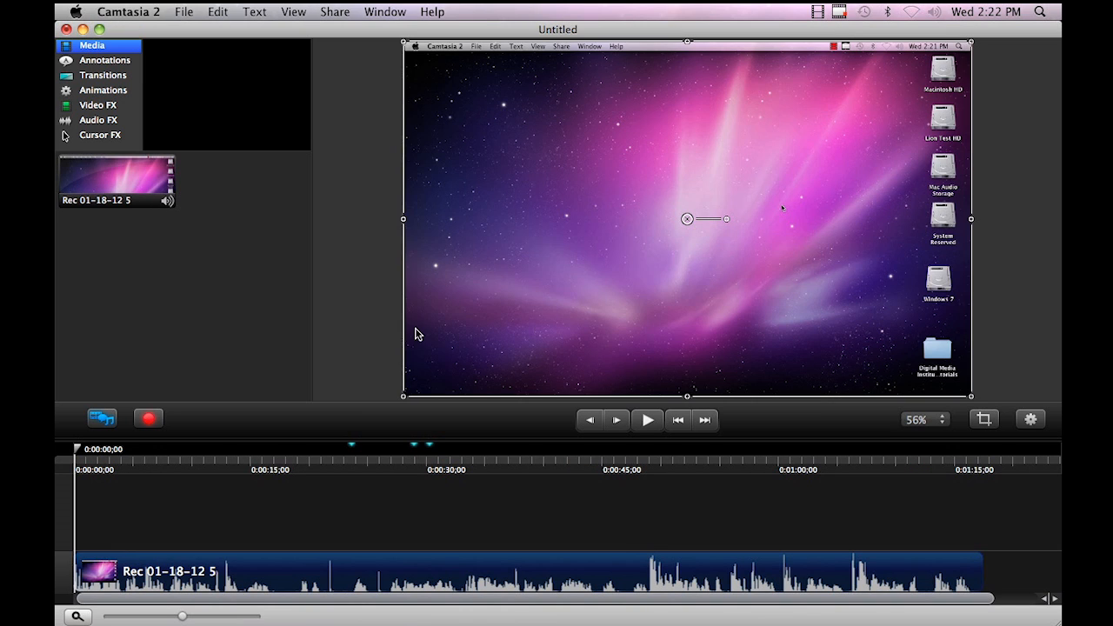
{"action": "left_click_drag", "start_coordinate": [78, 450], "coordinate": [90, 449]}
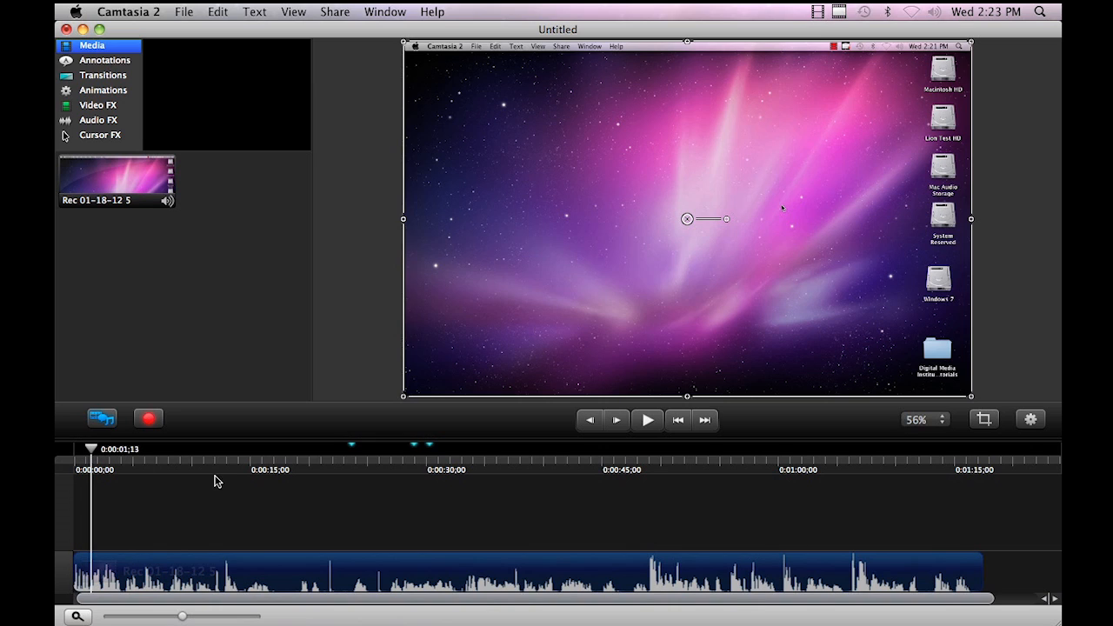
{"action": "left_click_drag", "start_coordinate": [93, 453], "coordinate": [644, 512]}
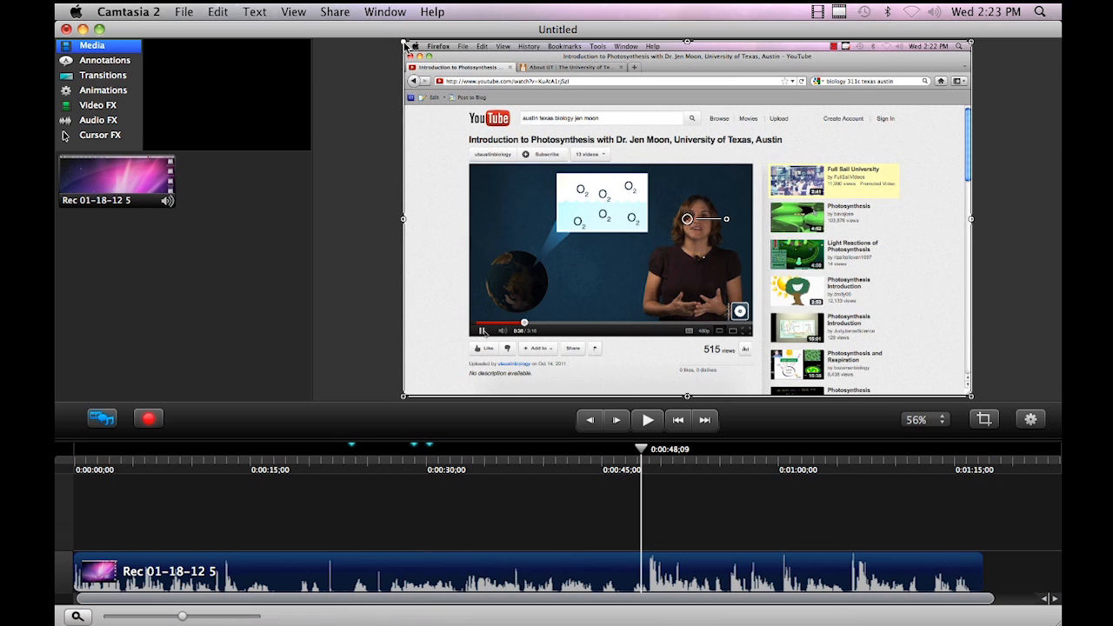
Set the canvas size to the YouTube HD/720p (1280x720) preset and apply it.
{"action": "left_click", "coordinate": [218, 12]}
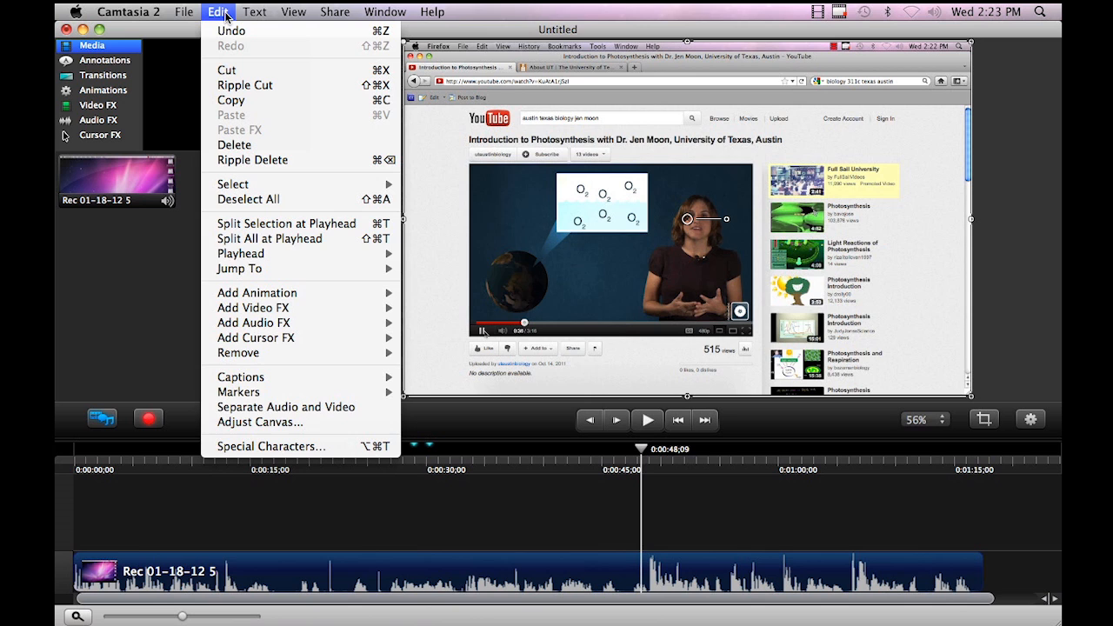
{"action": "left_click", "coordinate": [287, 423]}
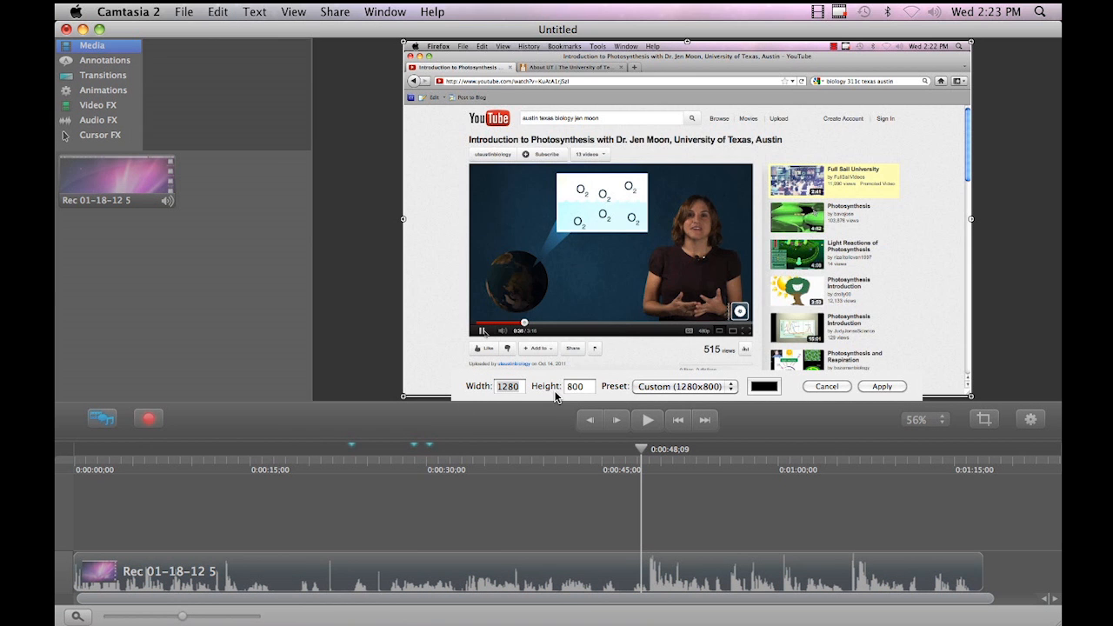
{"action": "left_click", "coordinate": [730, 391]}
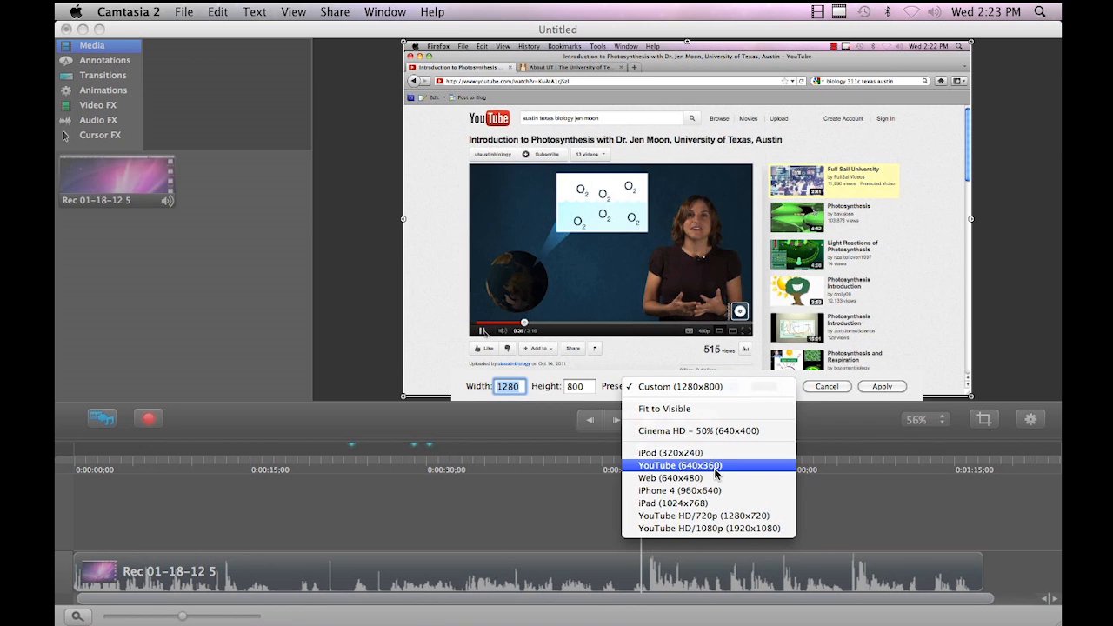
{"action": "left_click", "coordinate": [709, 518]}
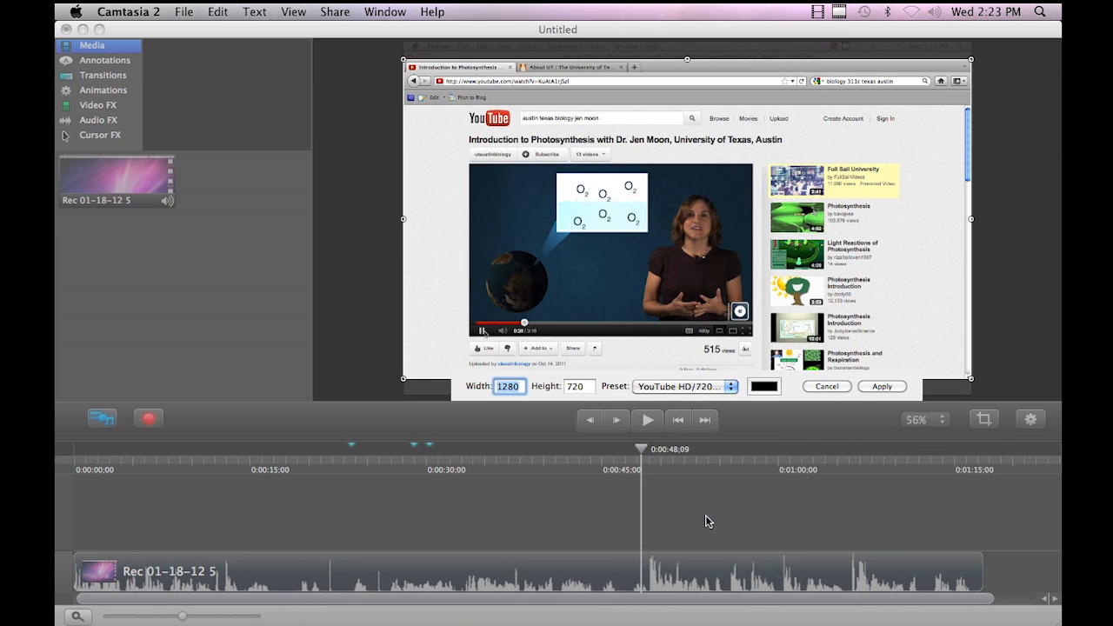
{"action": "left_click", "coordinate": [871, 389]}
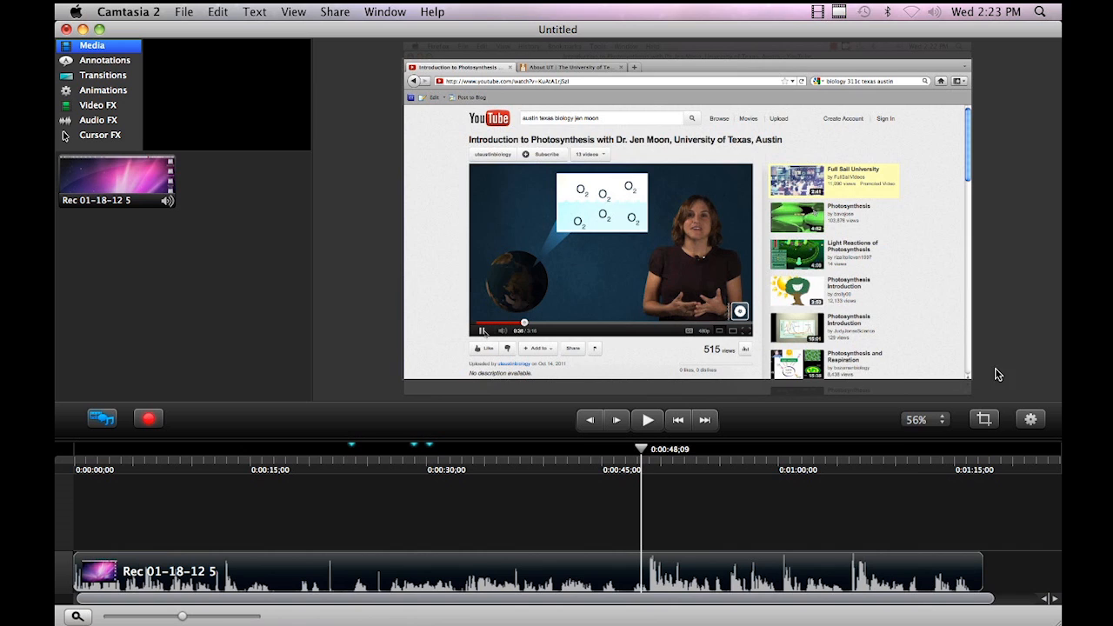
Scale the recording down on the canvas and move it up to the canvas centre.
{"action": "left_click", "coordinate": [444, 262]}
{"action": "left_click_drag", "start_coordinate": [443, 262], "coordinate": [423, 231]}
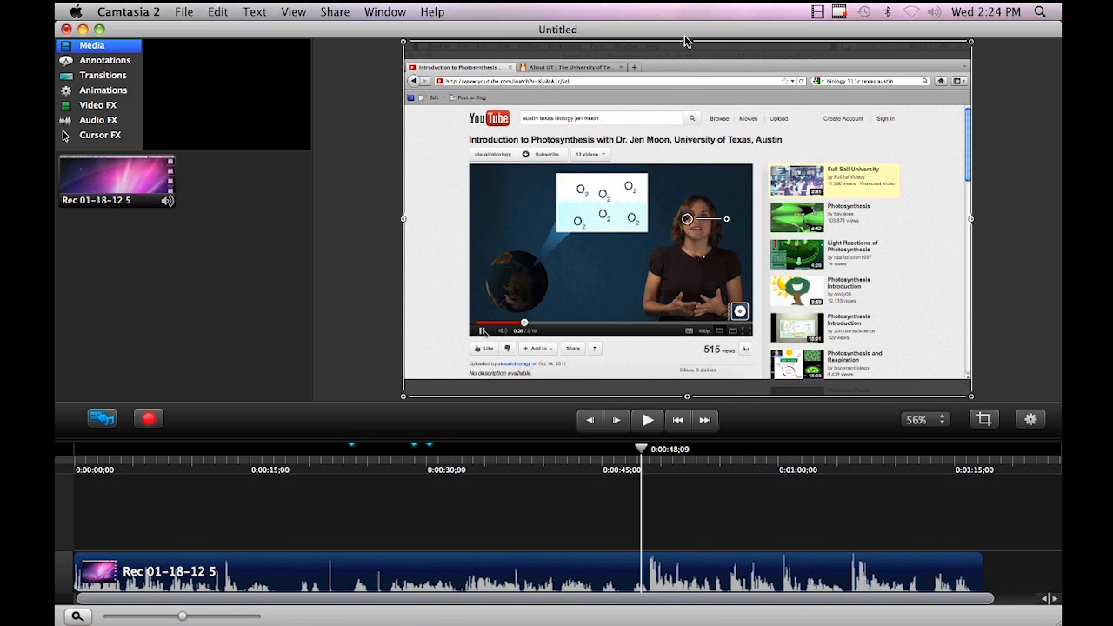
{"action": "left_click_drag", "start_coordinate": [687, 43], "coordinate": [686, 69]}
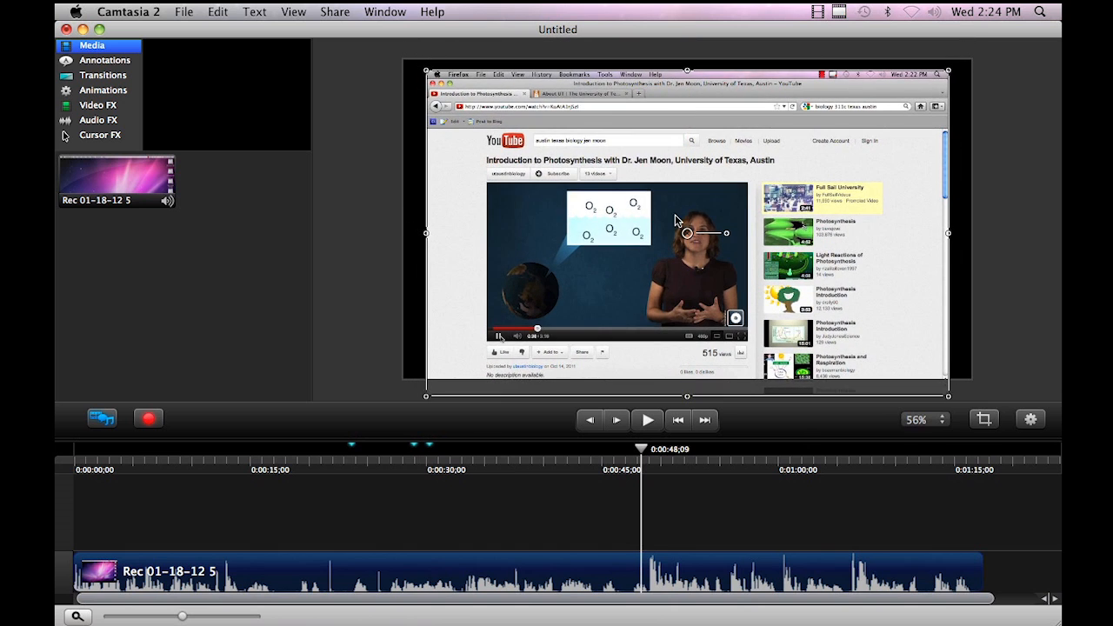
{"action": "left_click_drag", "start_coordinate": [675, 221], "coordinate": [675, 210]}
{"action": "left_click_drag", "start_coordinate": [685, 159], "coordinate": [923, 182]}
{"action": "right_click", "coordinate": [860, 58]}
{"action": "left_click", "coordinate": [887, 60]}
{"action": "left_click_drag", "start_coordinate": [824, 216], "coordinate": [529, 203]}
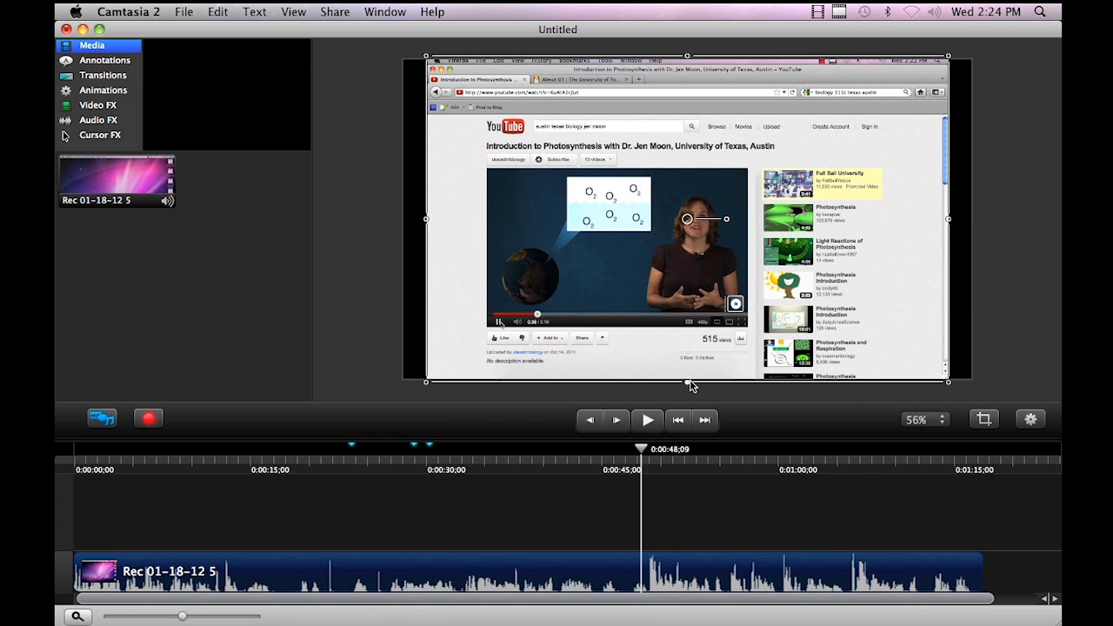
Fine-tune the recording's scale and position so its full height fits the canvas, with black bars on both sides.
{"action": "left_click_drag", "start_coordinate": [688, 386], "coordinate": [687, 376]}
{"action": "right_click", "coordinate": [687, 57]}
{"action": "left_click", "coordinate": [687, 57]}
{"action": "left_click_drag", "start_coordinate": [686, 57], "coordinate": [688, 67]}
{"action": "left_click_drag", "start_coordinate": [658, 238], "coordinate": [658, 237]}
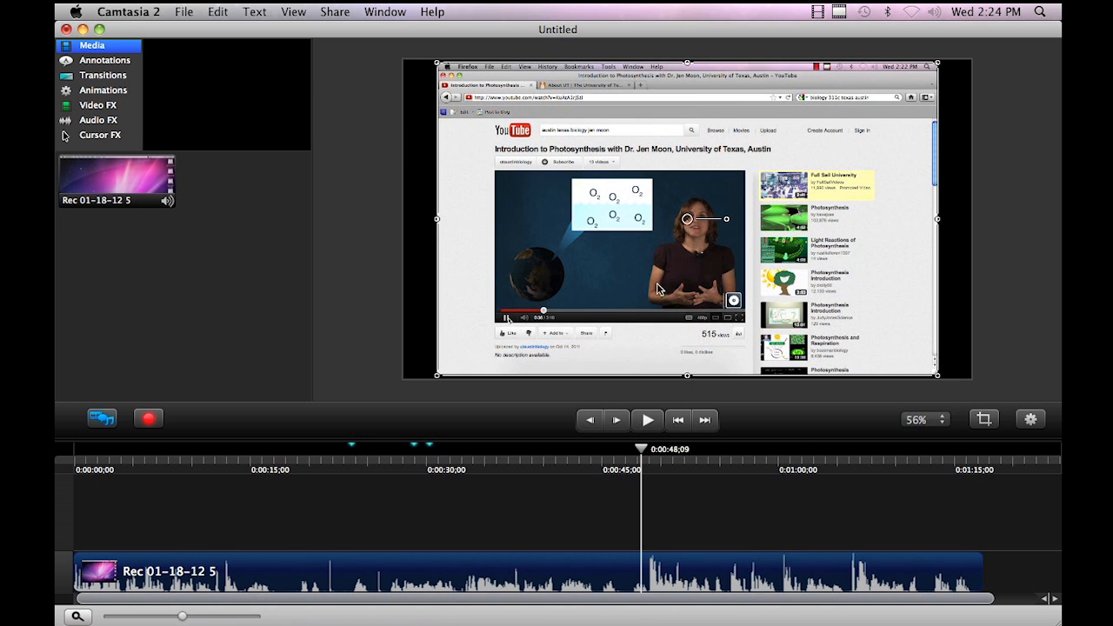
{"action": "mouse_move", "coordinate": [687, 380]}
{"action": "left_mouse_down"}
{"action": "mouse_move", "coordinate": [662, 356]}
{"action": "mouse_move", "coordinate": [688, 381]}
{"action": "left_mouse_up"}
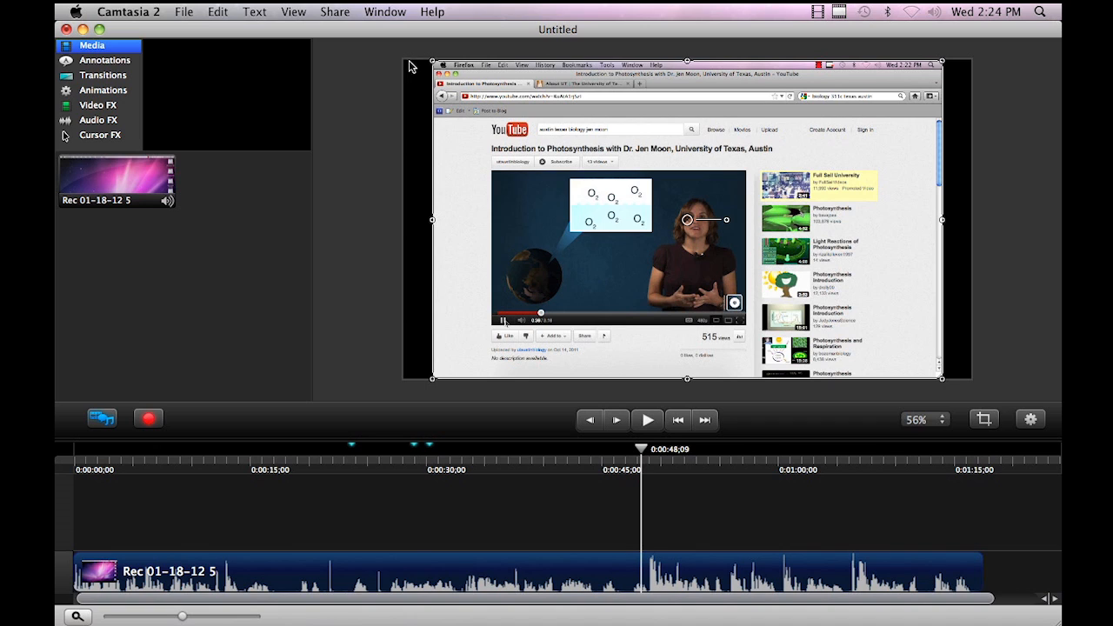
{"action": "left_click", "coordinate": [948, 231]}
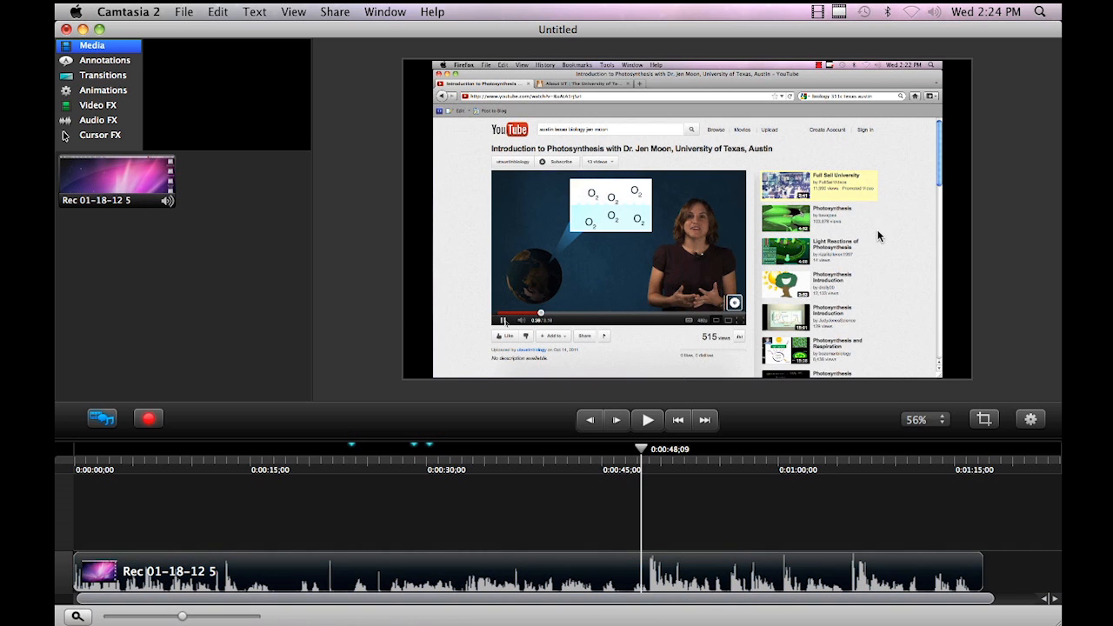
{"action": "left_click", "coordinate": [760, 255]}
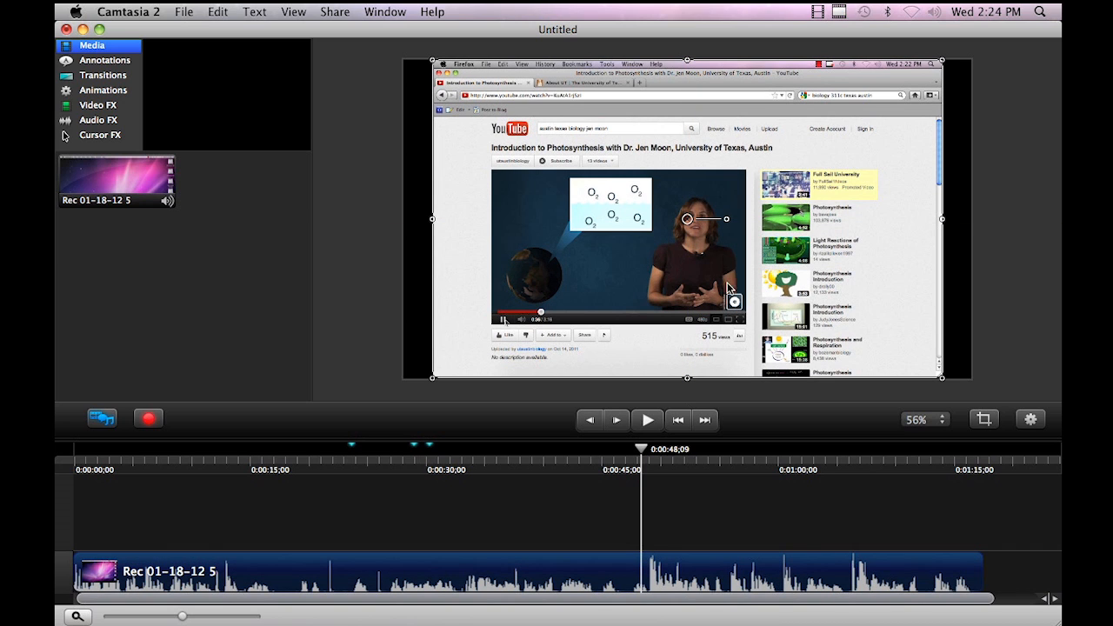
Split the recording at 0:00:23;20, where Slide 1 starts full screen.
{"action": "left_click_drag", "start_coordinate": [96, 456], "coordinate": [352, 476]}
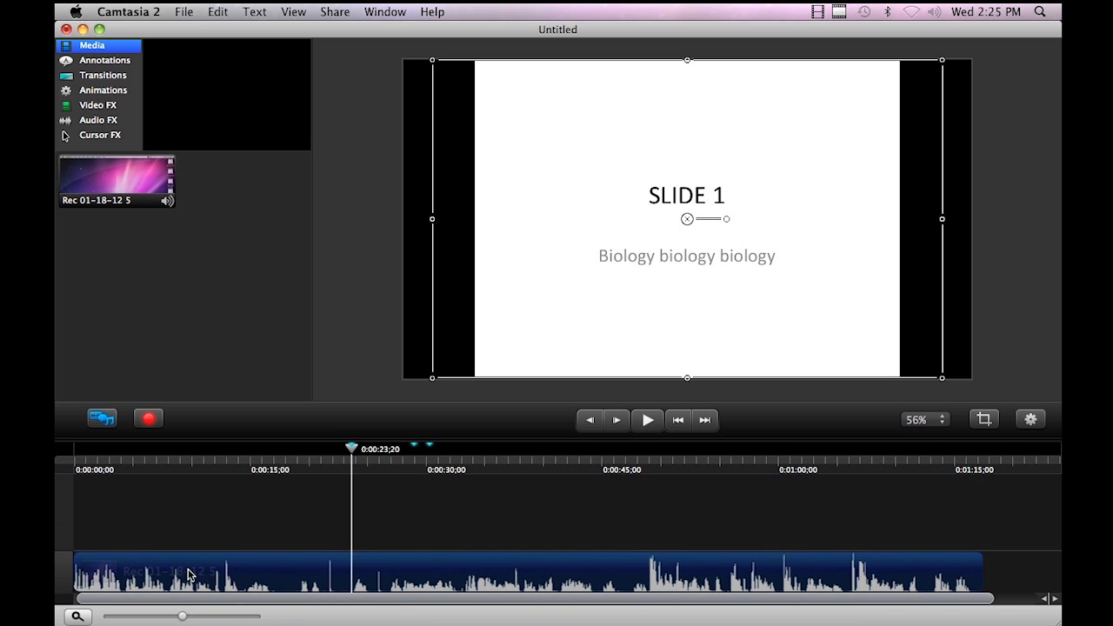
{"action": "left_click", "coordinate": [218, 12]}
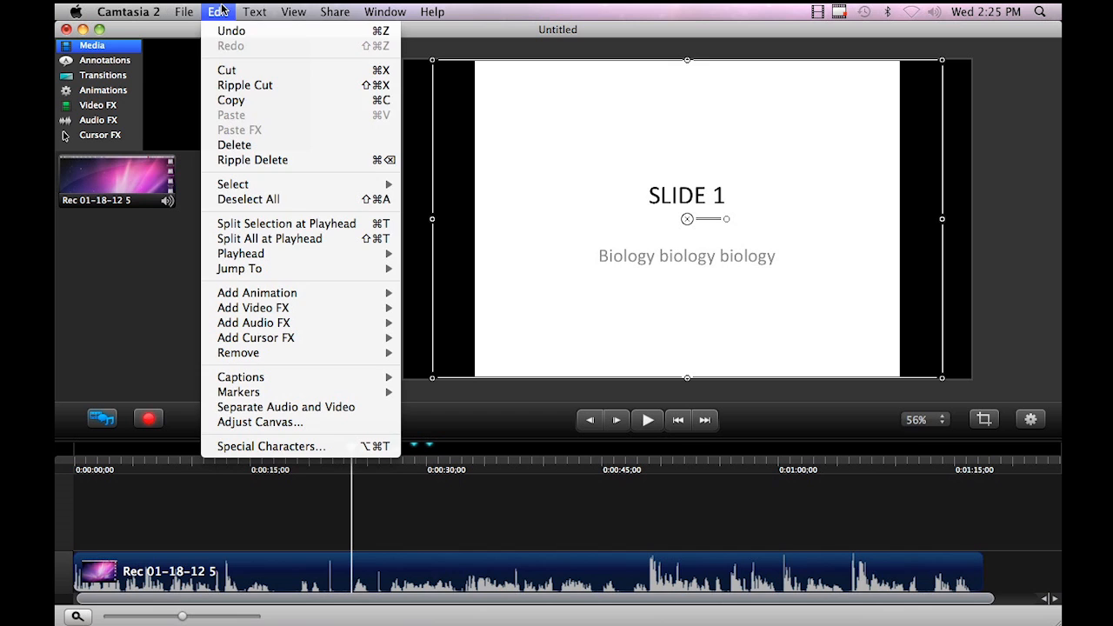
{"action": "left_click", "coordinate": [306, 229]}
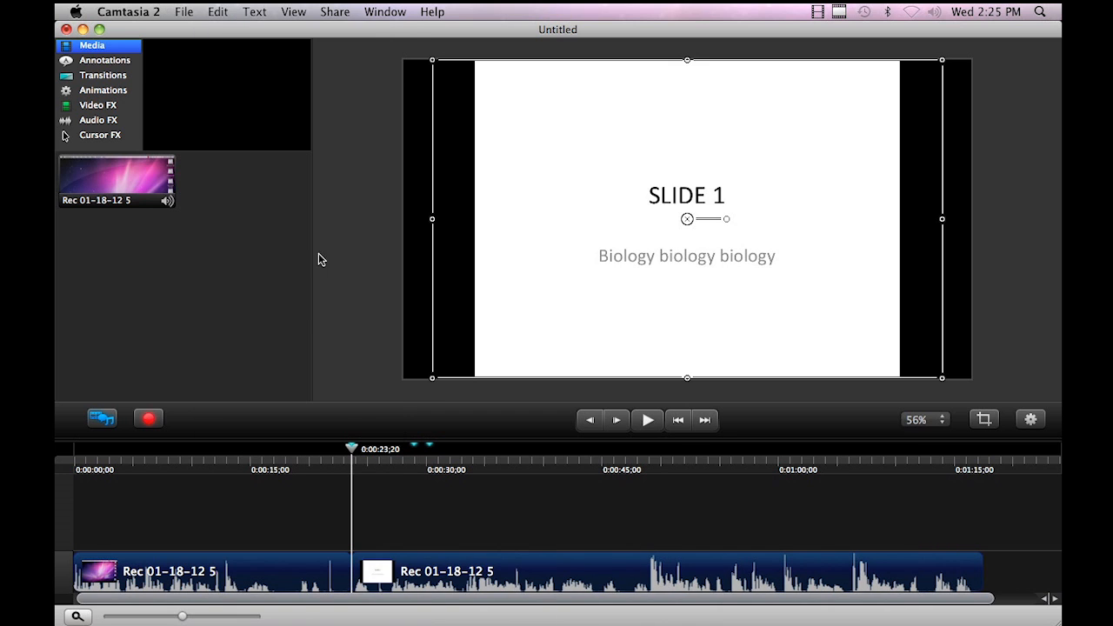
Review the footage around the cut and delete the segment before Slide 1.
{"action": "left_click_drag", "start_coordinate": [354, 453], "coordinate": [479, 464]}
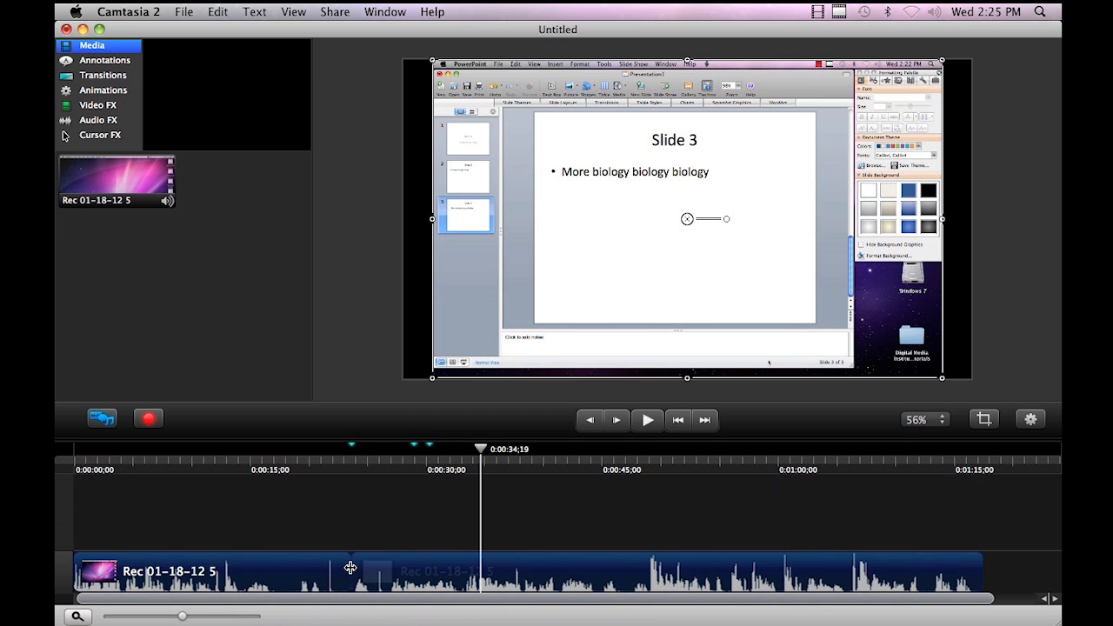
{"action": "left_click_drag", "start_coordinate": [350, 571], "coordinate": [379, 576]}
{"action": "left_click_drag", "start_coordinate": [480, 450], "coordinate": [354, 473]}
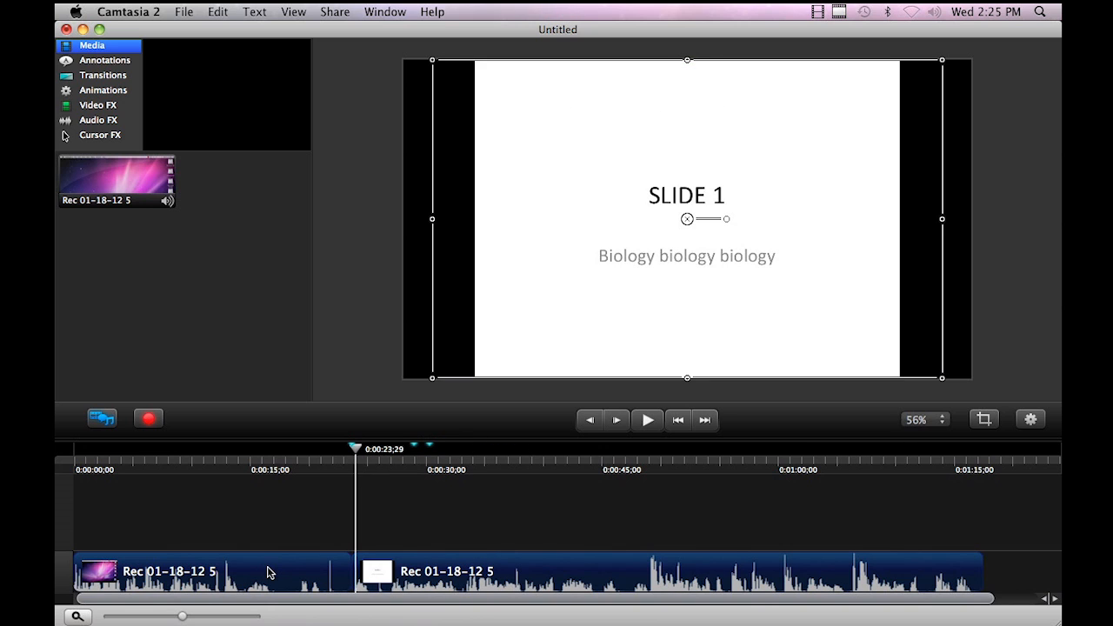
{"action": "left_click", "coordinate": [347, 452]}
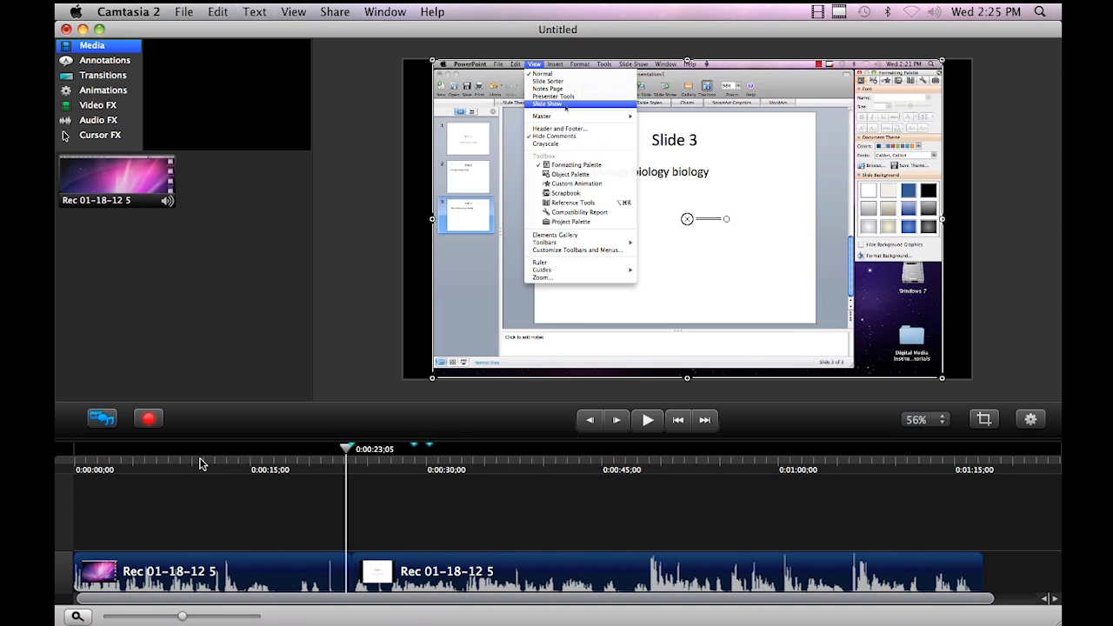
{"action": "left_click_drag", "start_coordinate": [181, 458], "coordinate": [294, 457]}
{"action": "left_click", "coordinate": [237, 500]}
{"action": "left_click", "coordinate": [279, 571]}
{"action": "key", "text": "Delete"}
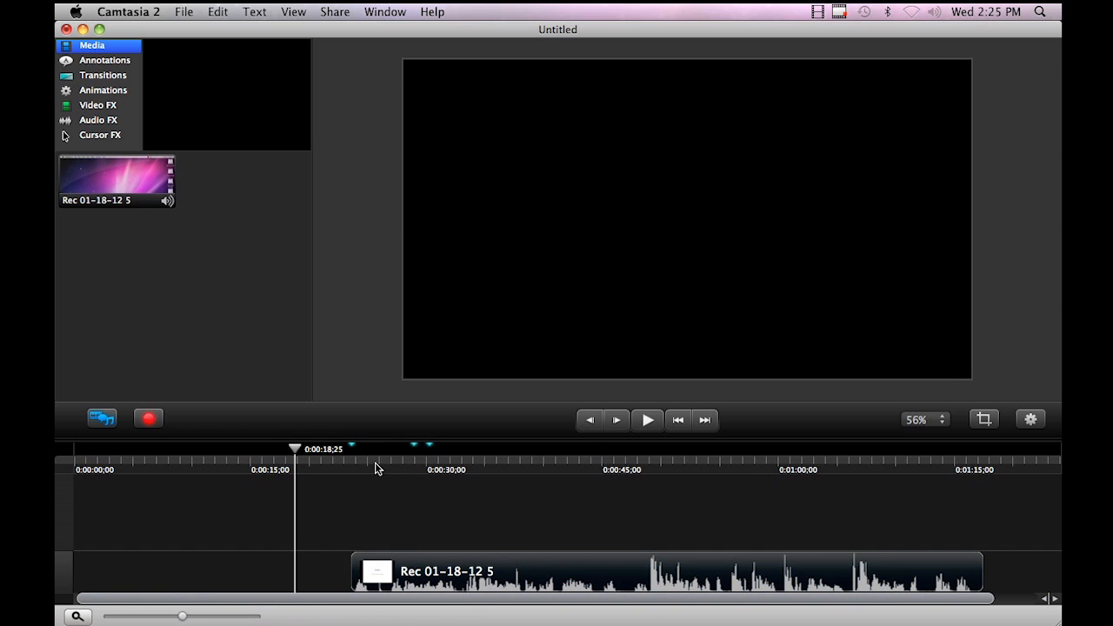
Move the remaining clip to the very start of the timeline.
{"action": "left_click", "coordinate": [350, 451]}
{"action": "left_click_drag", "start_coordinate": [350, 449], "coordinate": [686, 443]}
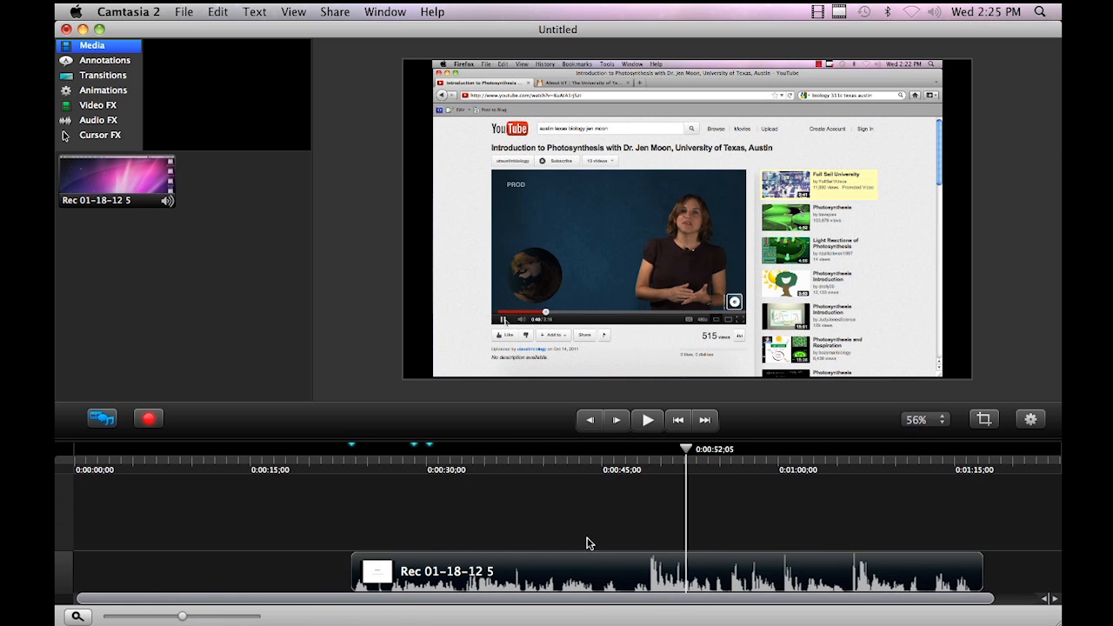
{"action": "left_click", "coordinate": [588, 570]}
{"action": "left_click_drag", "start_coordinate": [601, 571], "coordinate": [306, 587]}
Split the clip near its end at 0:00:49;00.
{"action": "left_click_drag", "start_coordinate": [486, 458], "coordinate": [651, 467]}
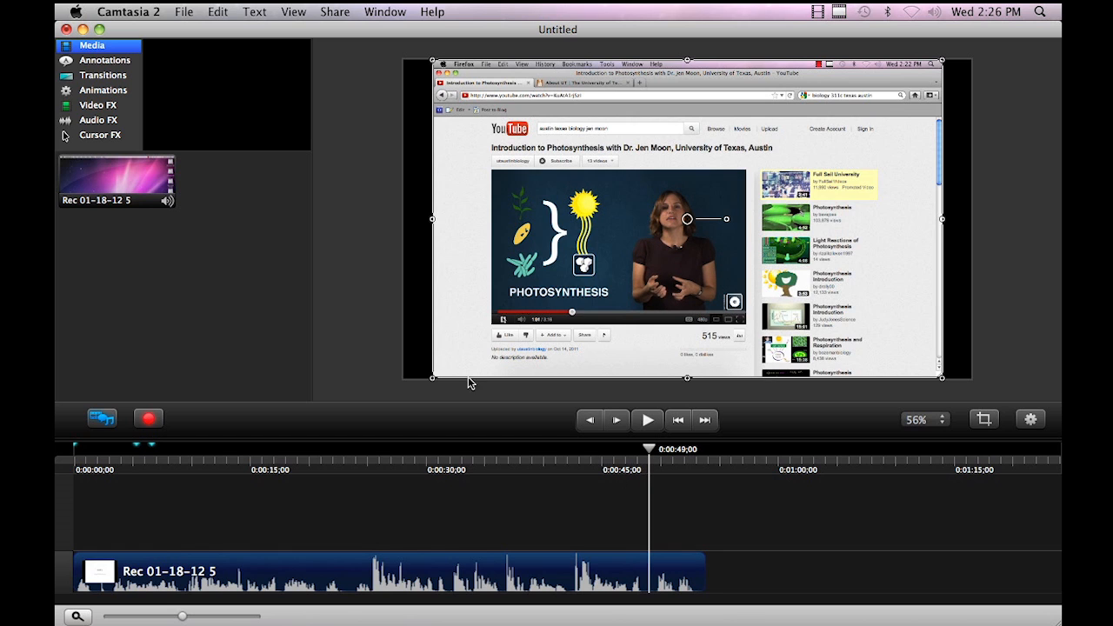
{"action": "left_click", "coordinate": [218, 11]}
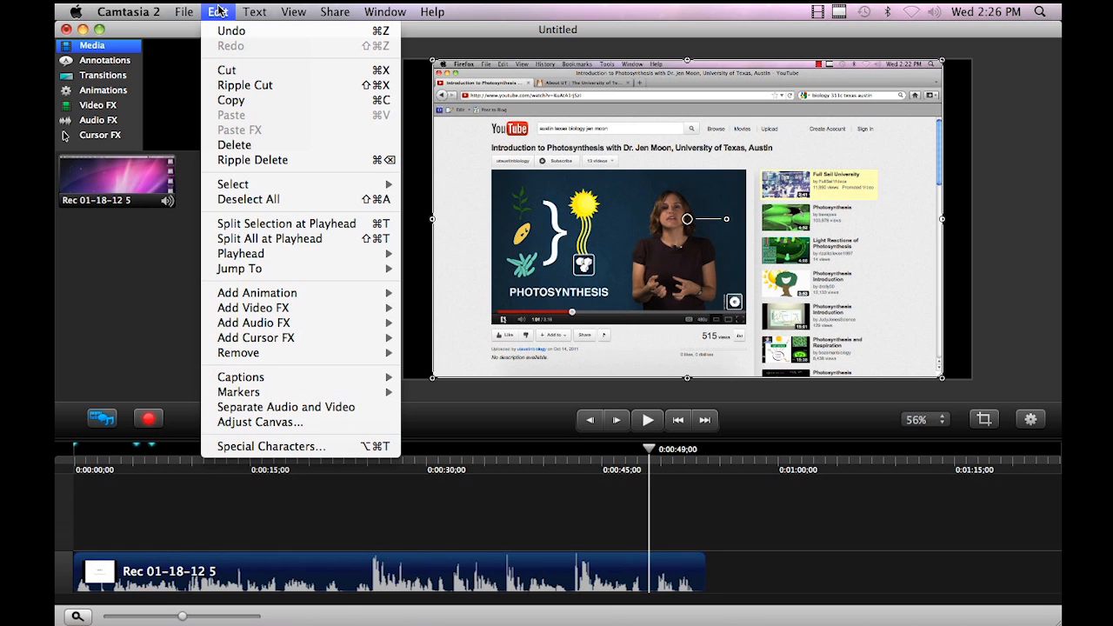
{"action": "left_click", "coordinate": [296, 224]}
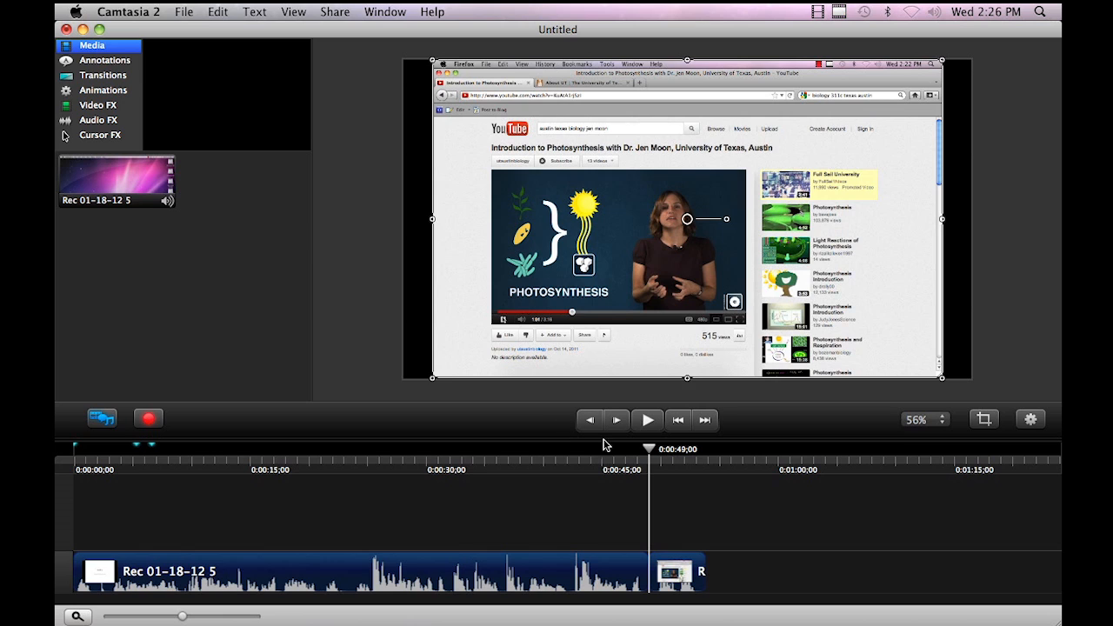
Delete the short leftover segment at the end of the timeline.
{"action": "left_click", "coordinate": [700, 540]}
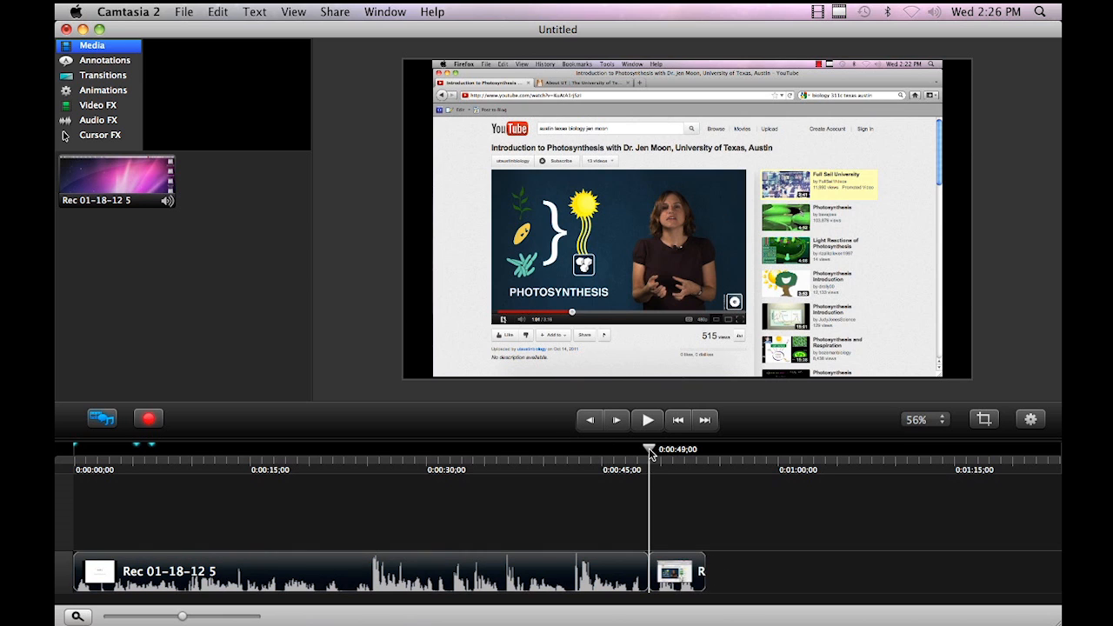
{"action": "left_click_drag", "start_coordinate": [649, 451], "coordinate": [628, 453]}
{"action": "left_click", "coordinate": [693, 561]}
{"action": "key", "text": "Delete"}
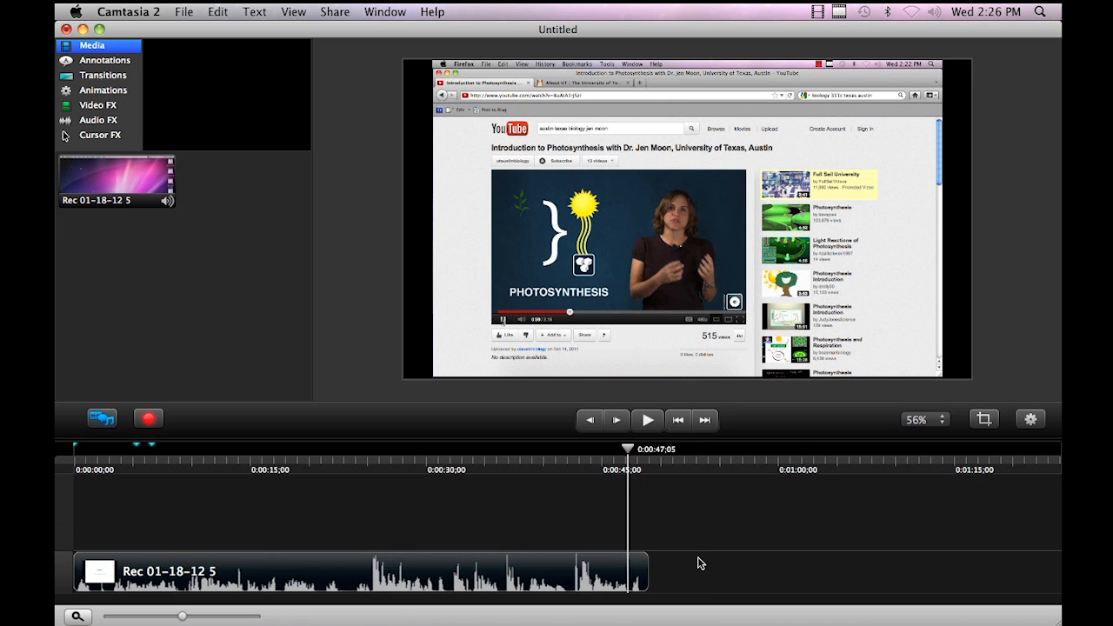
Split the clip at 0:00:14;01, where the Slide 3 editing window shows before the browser opens.
{"action": "left_click_drag", "start_coordinate": [628, 448], "coordinate": [126, 491]}
{"action": "left_click_drag", "start_coordinate": [461, 474], "coordinate": [319, 505]}
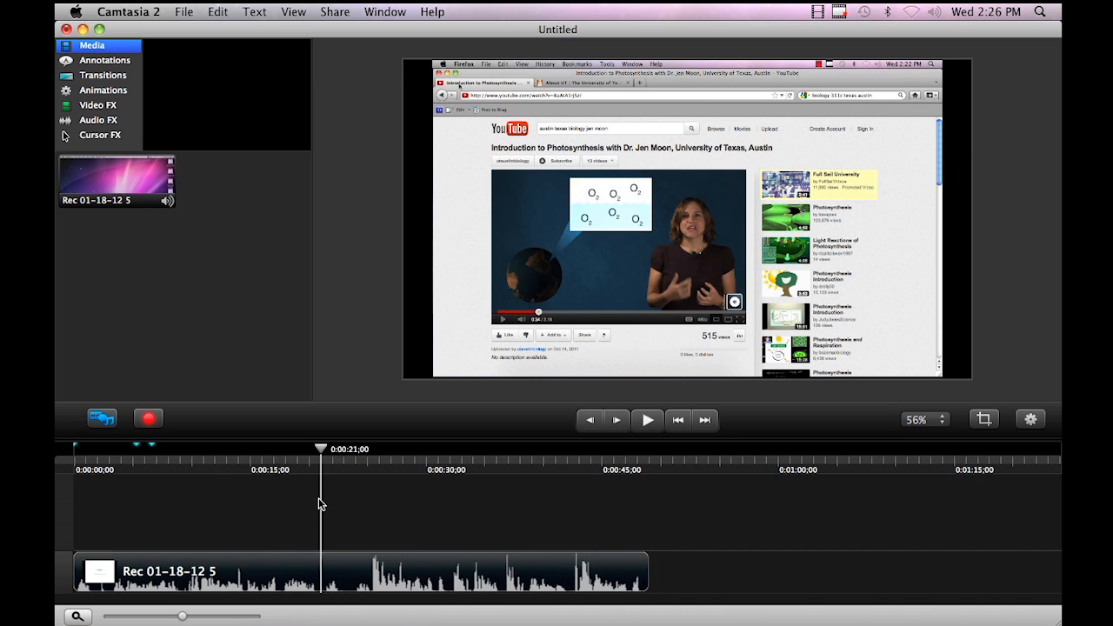
{"action": "left_click_drag", "start_coordinate": [321, 448], "coordinate": [238, 469]}
{"action": "left_click", "coordinate": [218, 11]}
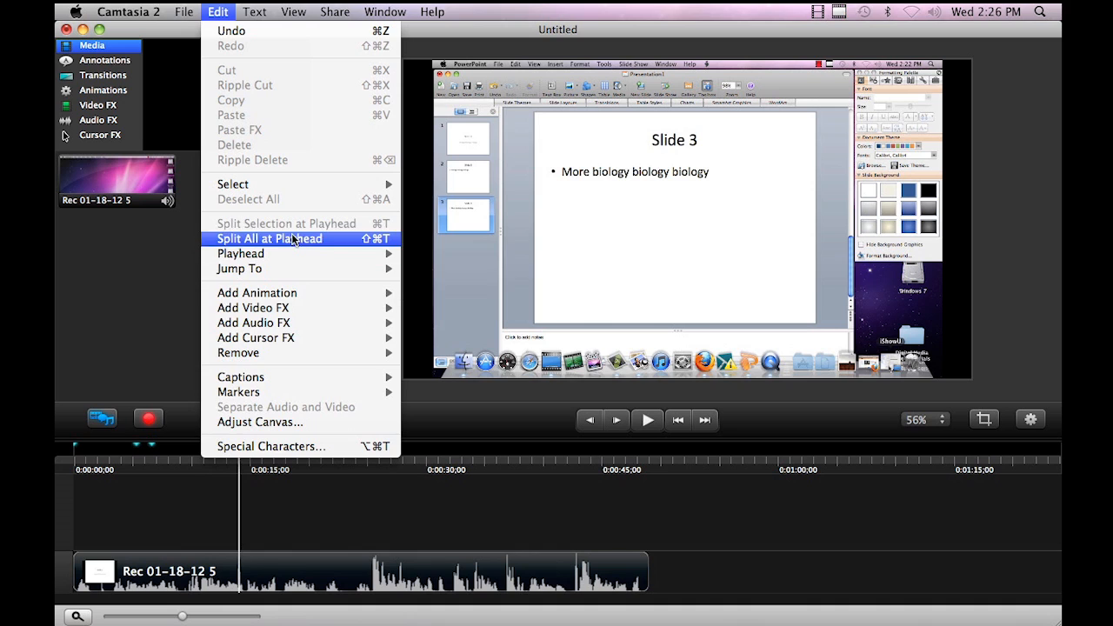
{"action": "left_click", "coordinate": [338, 566]}
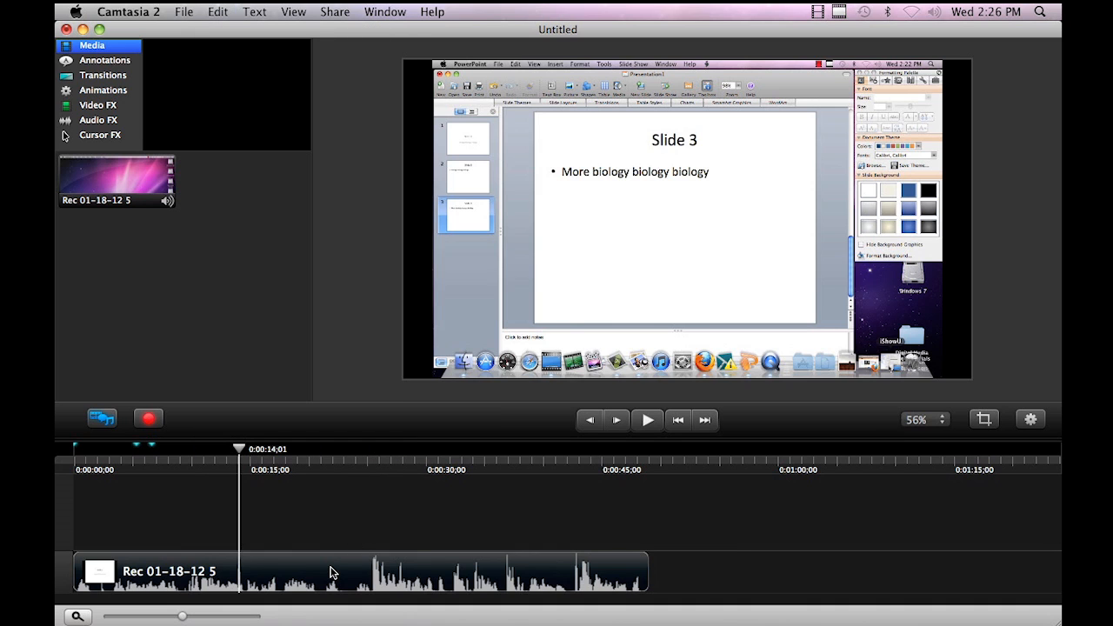
{"action": "left_click", "coordinate": [330, 572]}
{"action": "left_click", "coordinate": [306, 537]}
{"action": "left_click", "coordinate": [320, 569]}
{"action": "left_click", "coordinate": [318, 535]}
{"action": "left_click", "coordinate": [321, 576]}
{"action": "left_click", "coordinate": [315, 546]}
{"action": "left_click", "coordinate": [324, 578]}
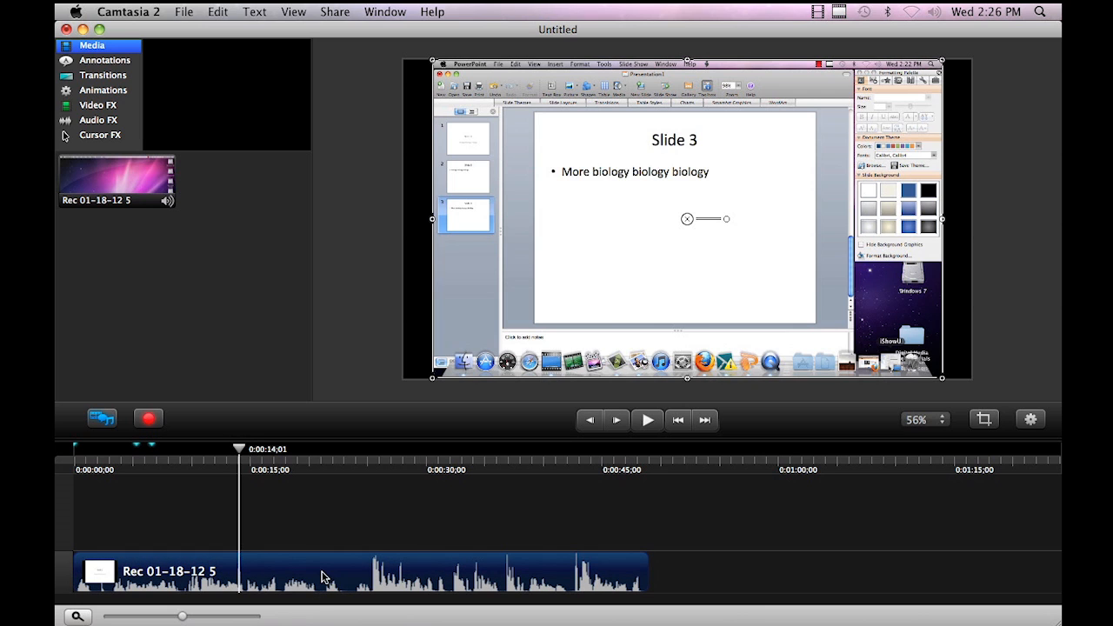
{"action": "left_click", "coordinate": [218, 11]}
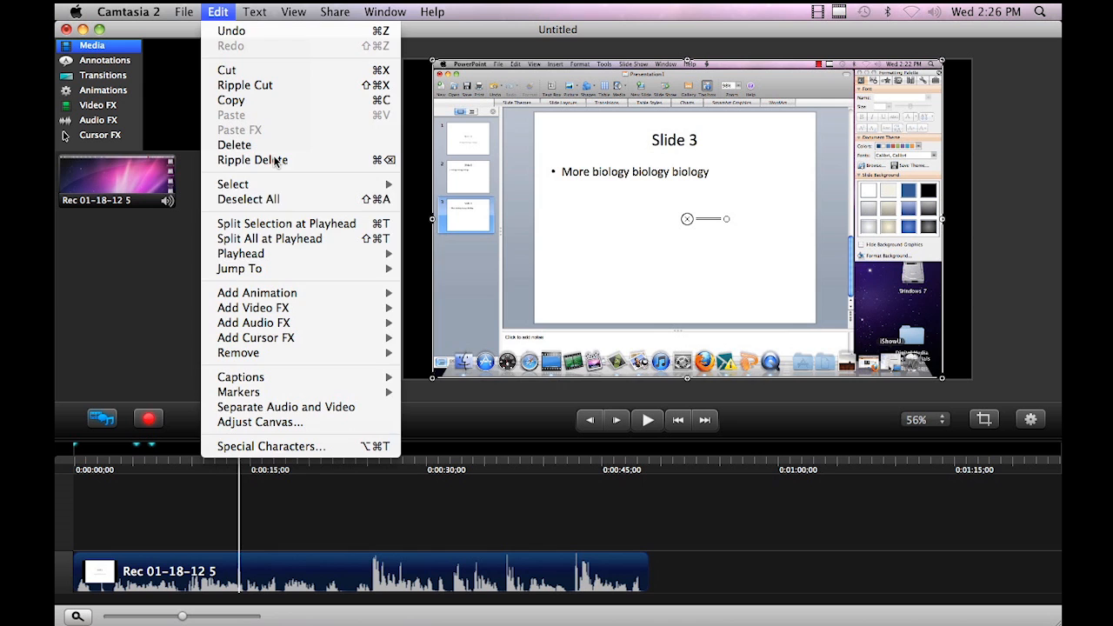
{"action": "left_click", "coordinate": [292, 224]}
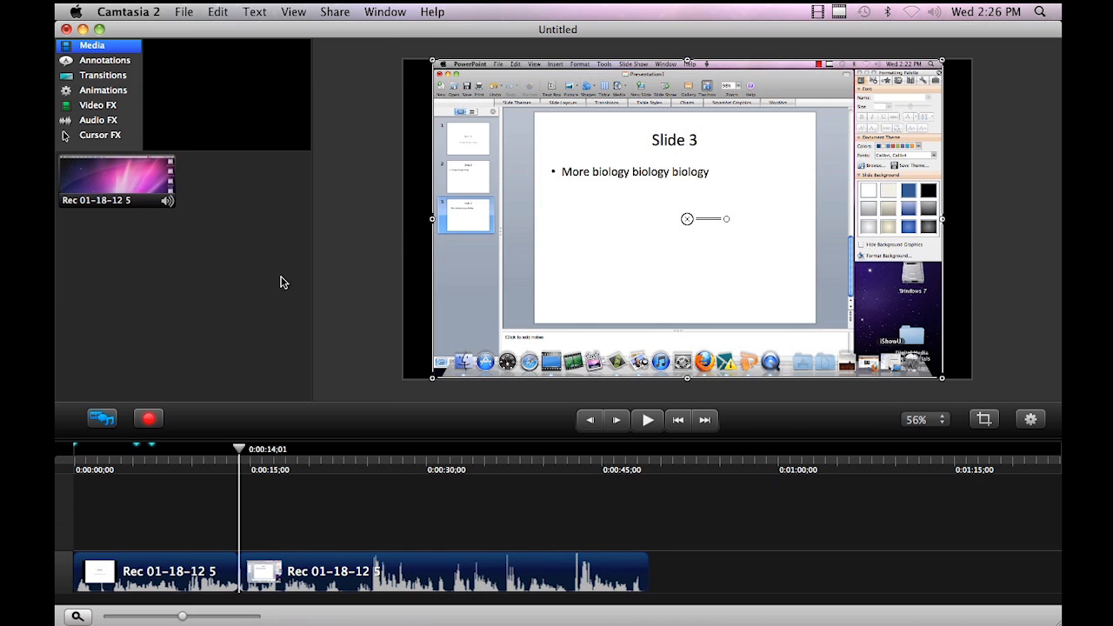
Split the second clip at 0:00:17;18, where the About UT web page is shown.
{"action": "left_click_drag", "start_coordinate": [242, 452], "coordinate": [283, 448]}
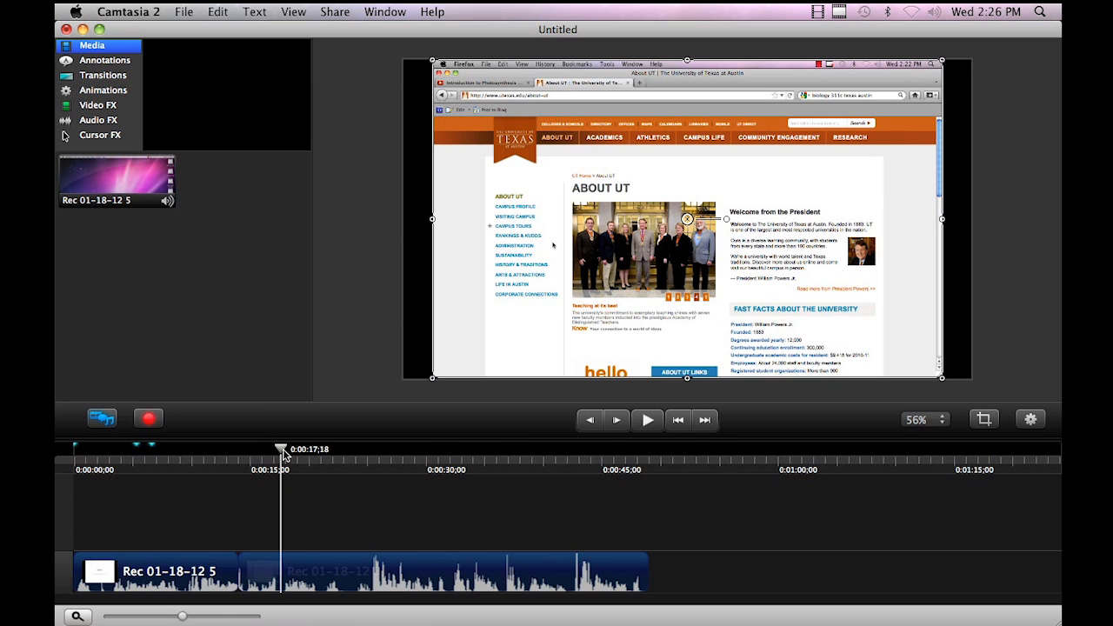
{"action": "left_click", "coordinate": [229, 12]}
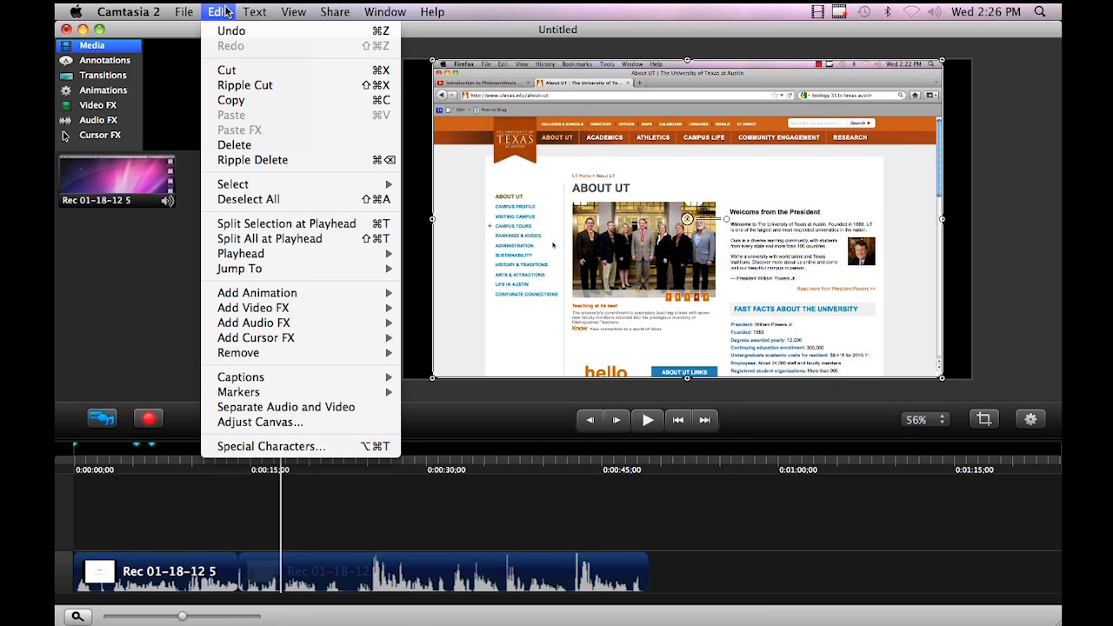
{"action": "left_click", "coordinate": [313, 223]}
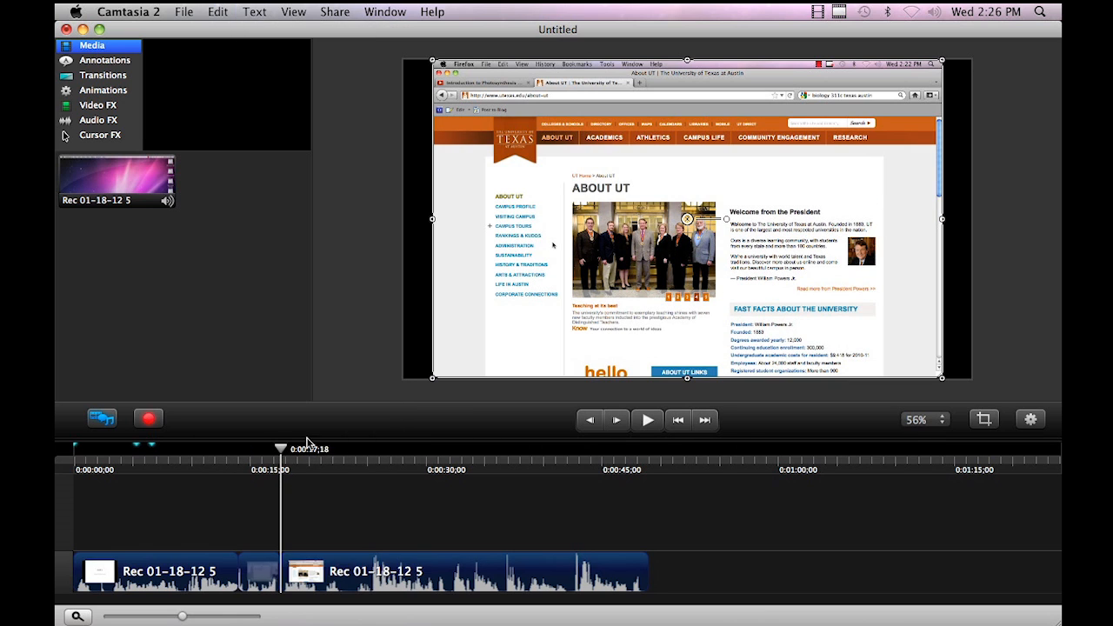
Delete the short middle segment between the two splits.
{"action": "left_click", "coordinate": [259, 572]}
{"action": "left_click_drag", "start_coordinate": [281, 451], "coordinate": [412, 450]}
{"action": "key", "text": "Delete"}
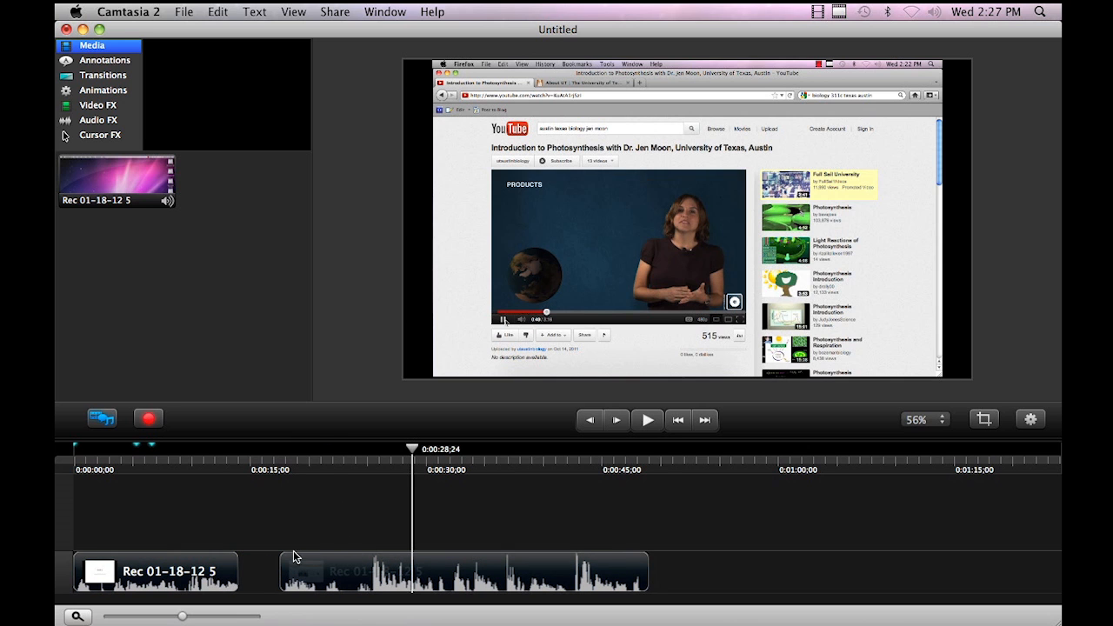
Close the gap by joining the last clip to the first, and scrub through the edit to 0:00:33;05.
{"action": "left_click", "coordinate": [347, 566]}
{"action": "left_click_drag", "start_coordinate": [379, 563], "coordinate": [340, 565]}
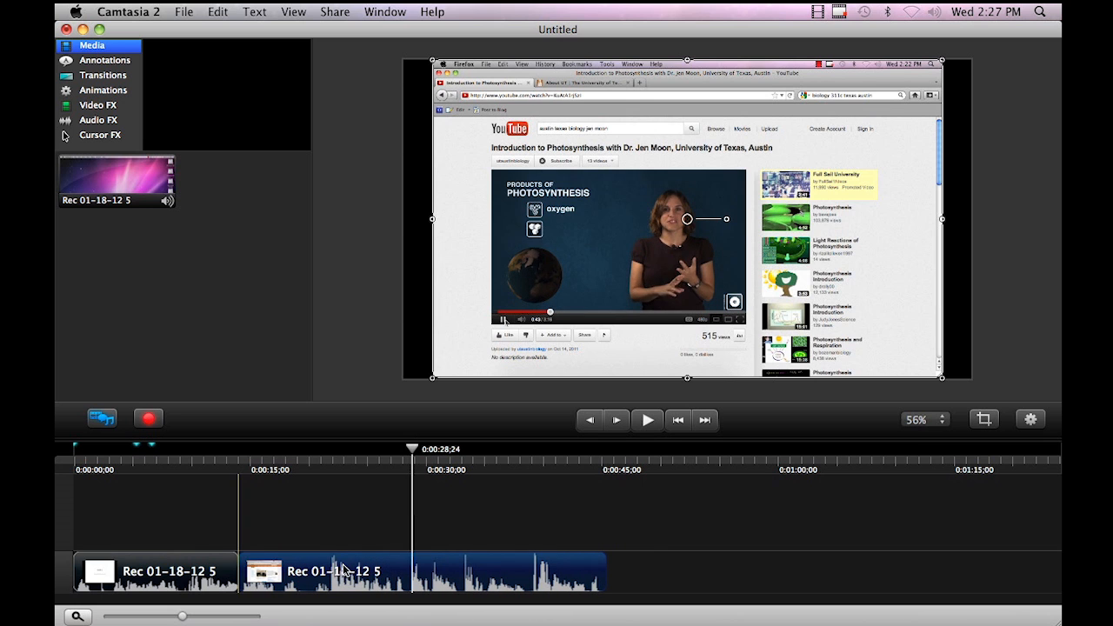
{"action": "left_click_drag", "start_coordinate": [88, 457], "coordinate": [467, 474]}
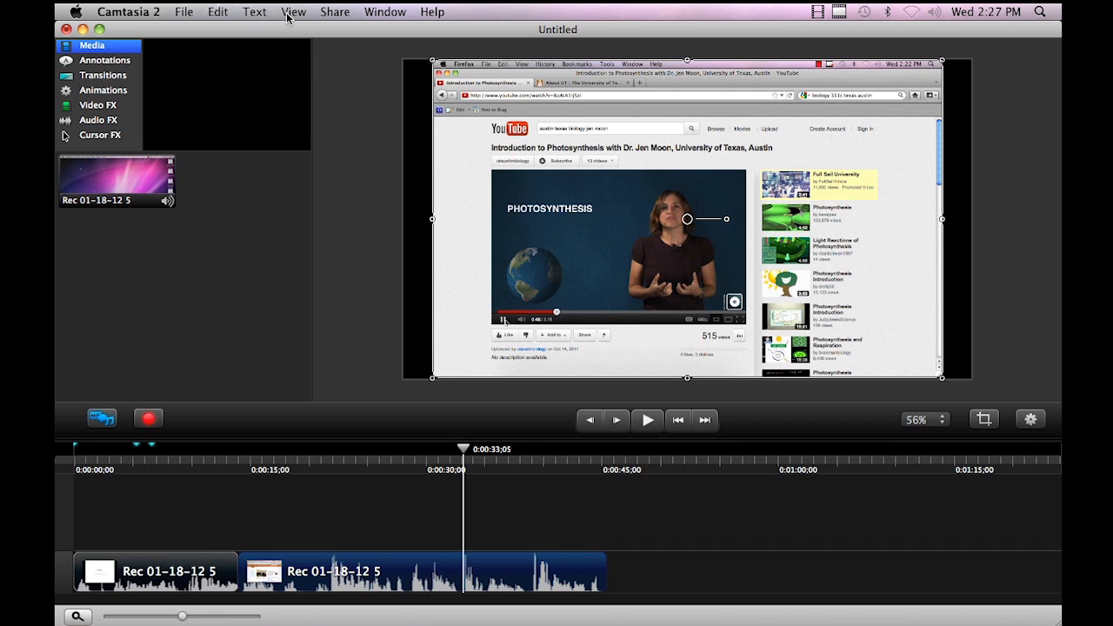
{"action": "left_click", "coordinate": [336, 12]}
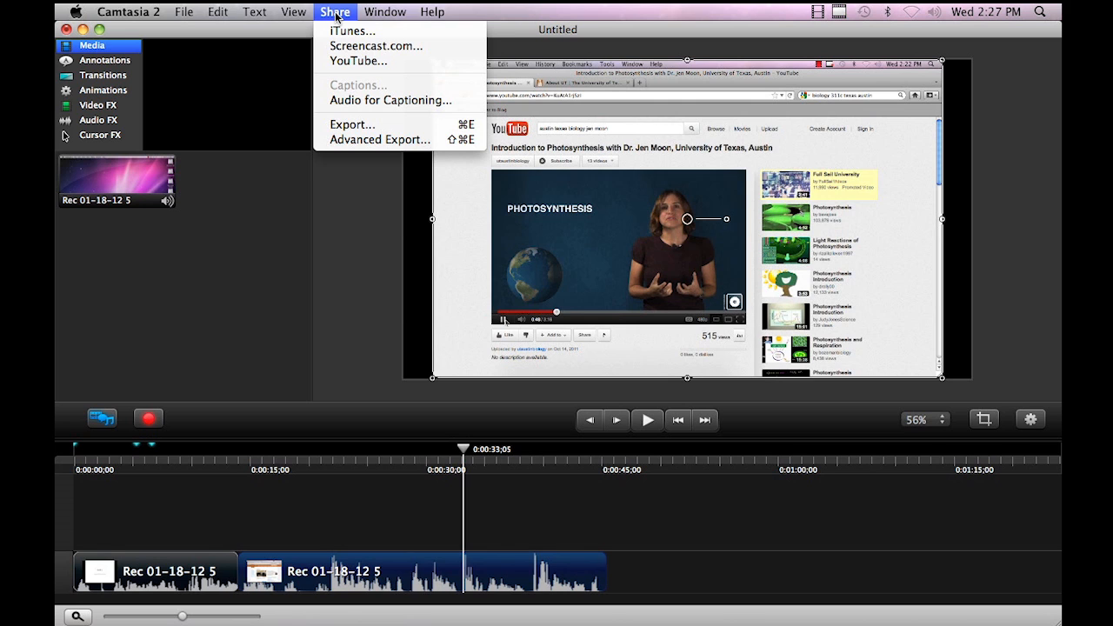
{"action": "left_click", "coordinate": [361, 58]}
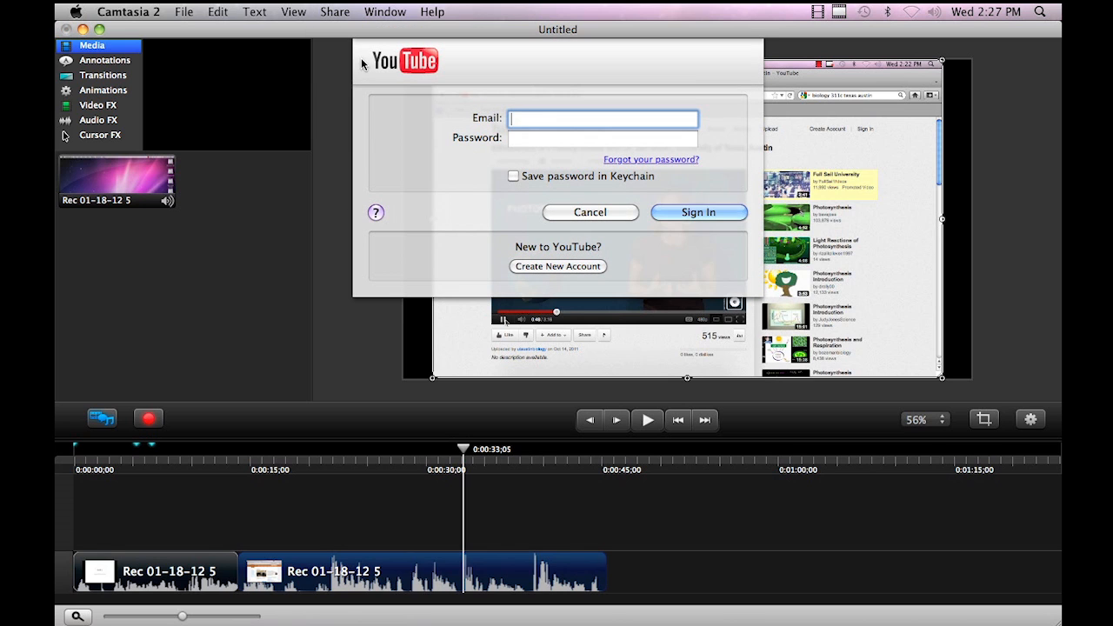
{"action": "left_click", "coordinate": [526, 143]}
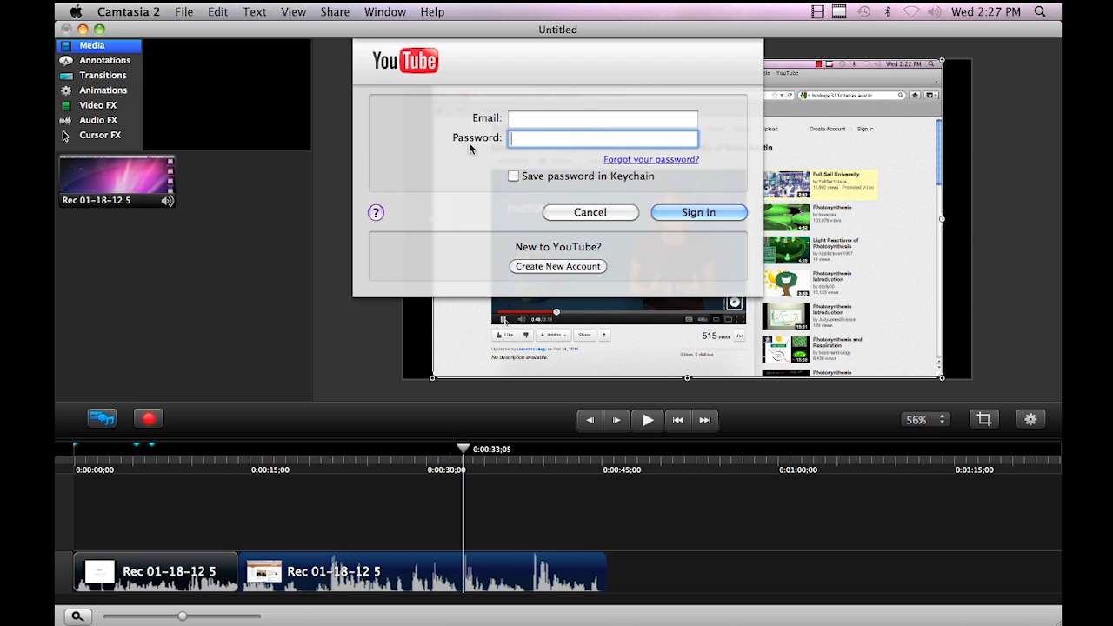
{"action": "left_click", "coordinate": [613, 219]}
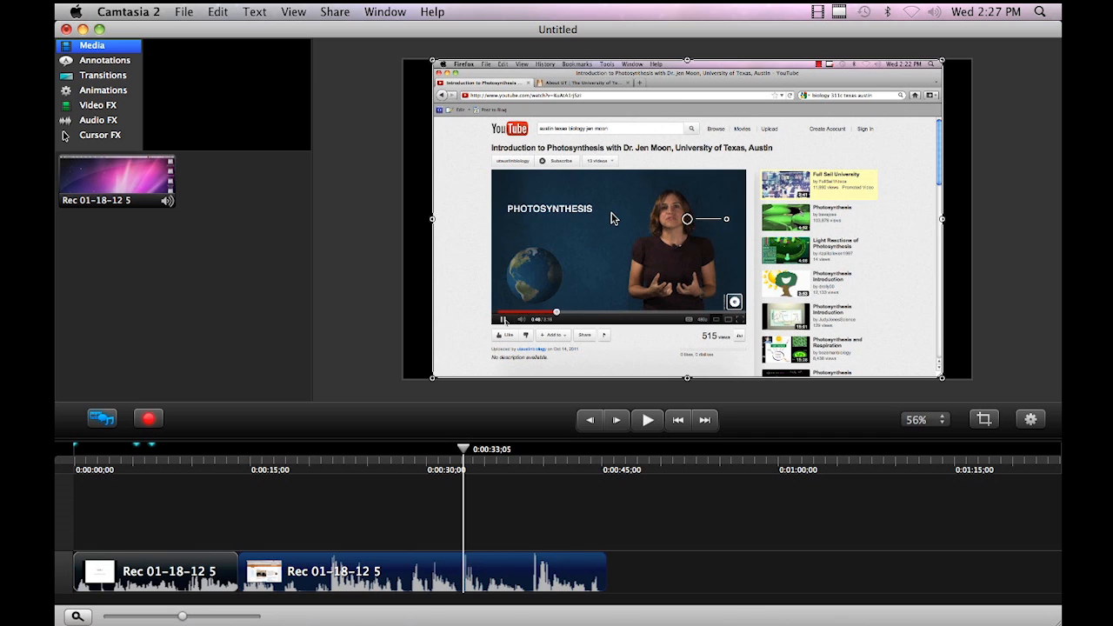
Export the movie to the Desktop as CamtasiaPractice.mp4 at the highest quality.
{"action": "left_click", "coordinate": [335, 12]}
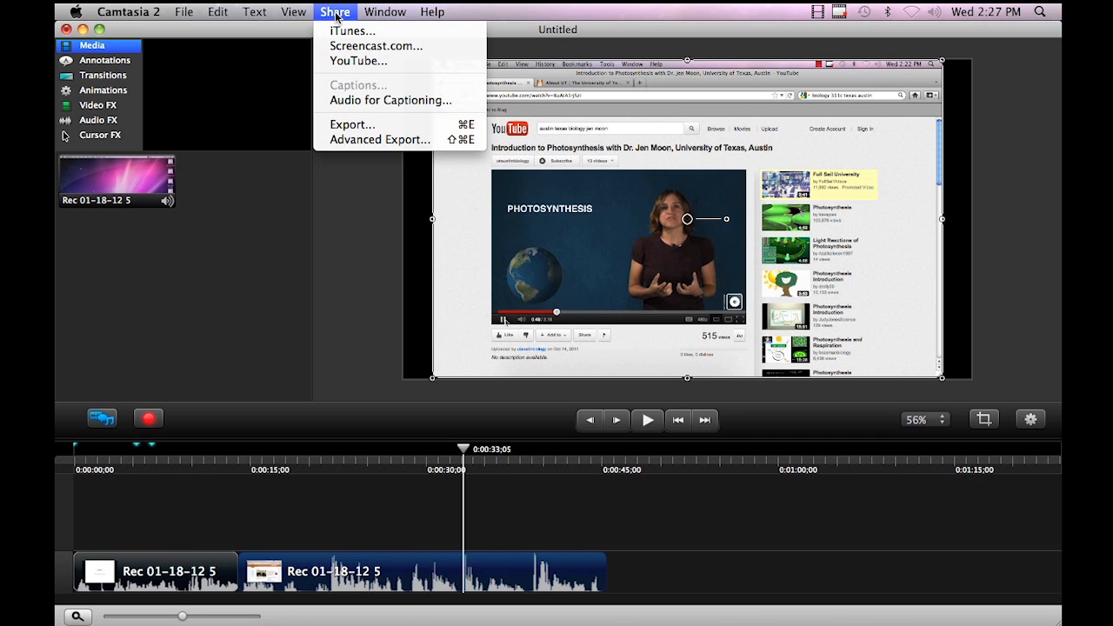
{"action": "left_click", "coordinate": [378, 124]}
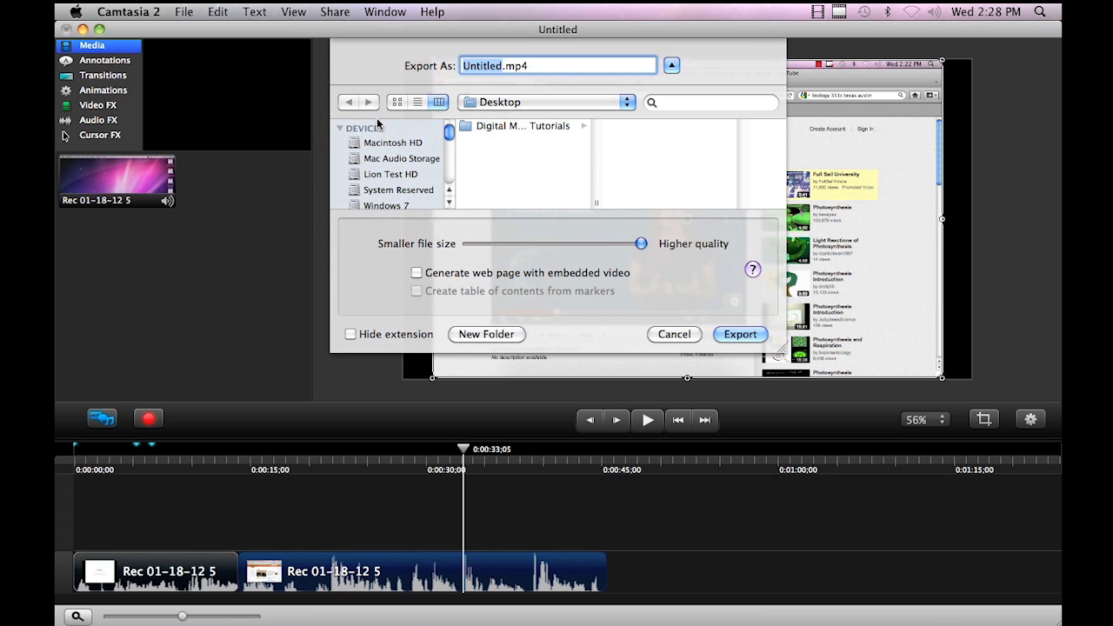
{"action": "left_click", "coordinate": [501, 67]}
{"action": "left_click_drag", "start_coordinate": [501, 67], "coordinate": [414, 66]}
{"action": "type", "text": "CamtasiaPractice"}
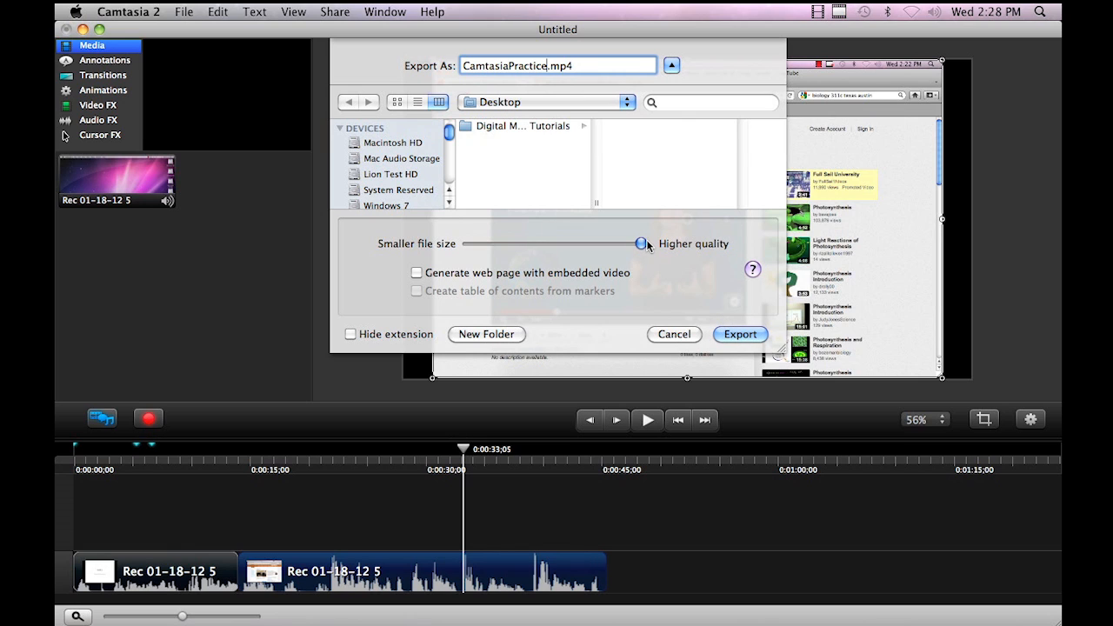
{"action": "mouse_move", "coordinate": [643, 244]}
{"action": "left_mouse_down"}
{"action": "mouse_move", "coordinate": [558, 244]}
{"action": "mouse_move", "coordinate": [644, 244]}
{"action": "left_mouse_up"}
{"action": "left_click", "coordinate": [740, 334]}
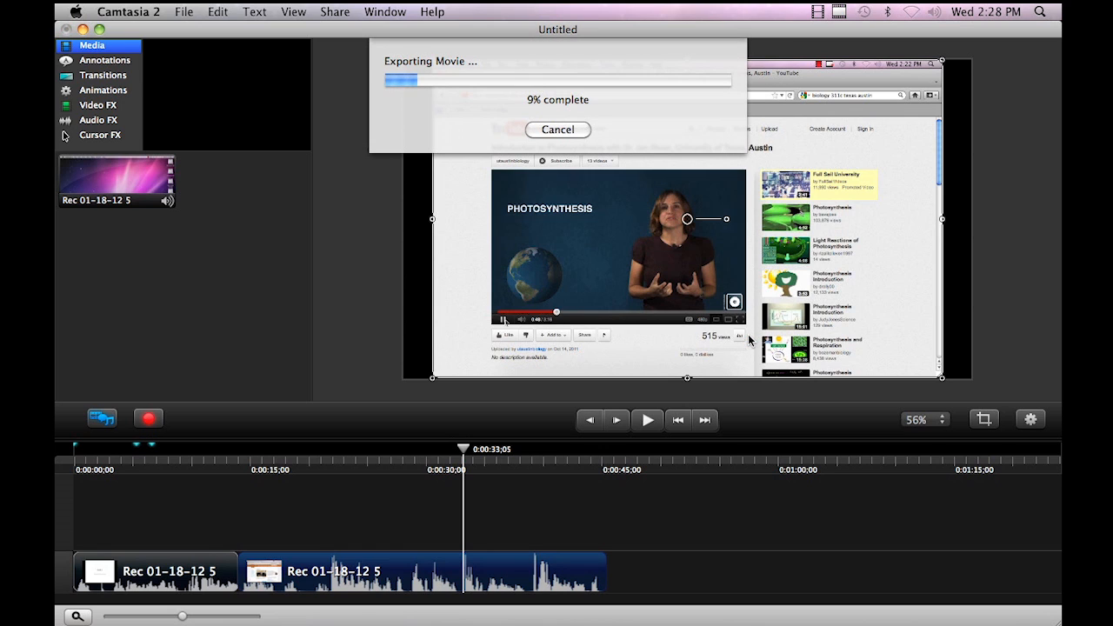
{"action": "left_click", "coordinate": [558, 131]}
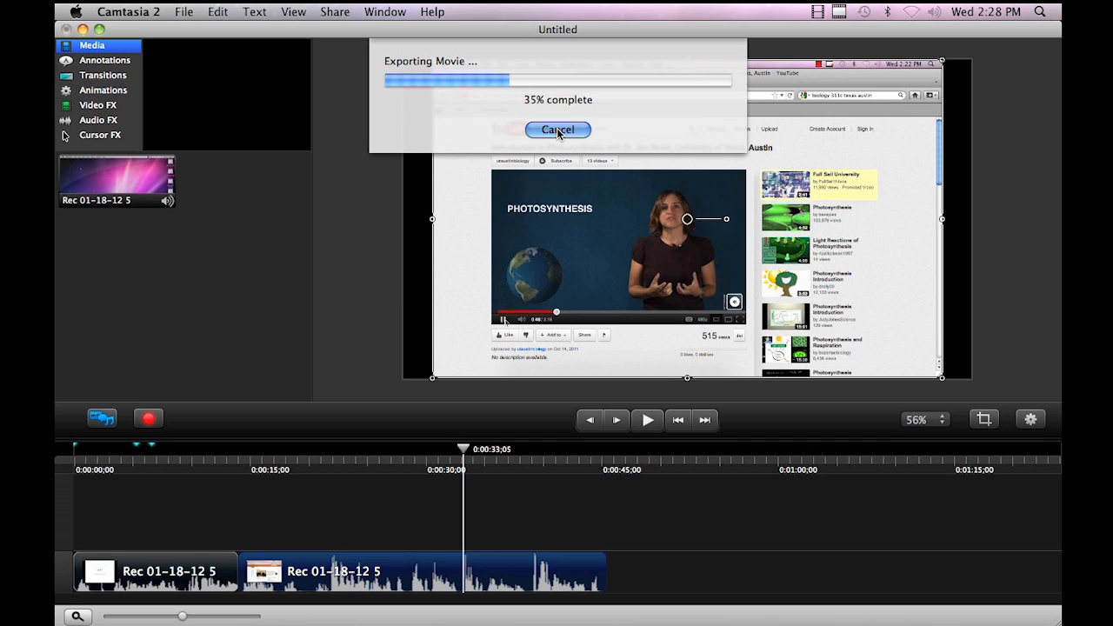
{"action": "left_click", "coordinate": [599, 239]}
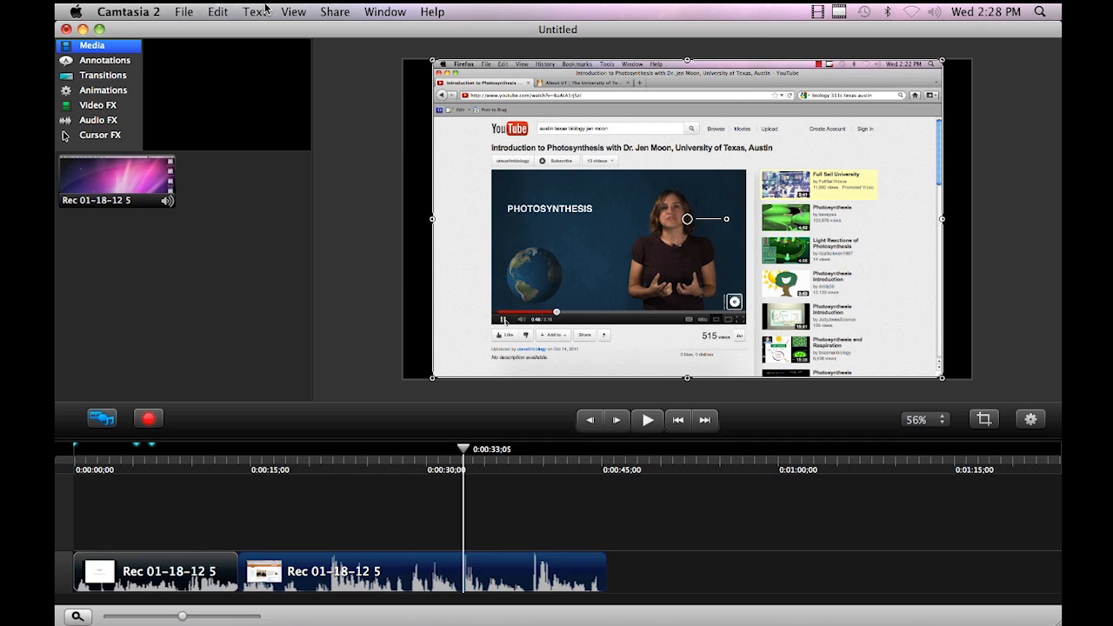
Minimize the open windows and move the exported CamtasiaPractice.mp4 to a clear spot on the desktop.
{"action": "left_click_drag", "start_coordinate": [307, 31], "coordinate": [305, 31]}
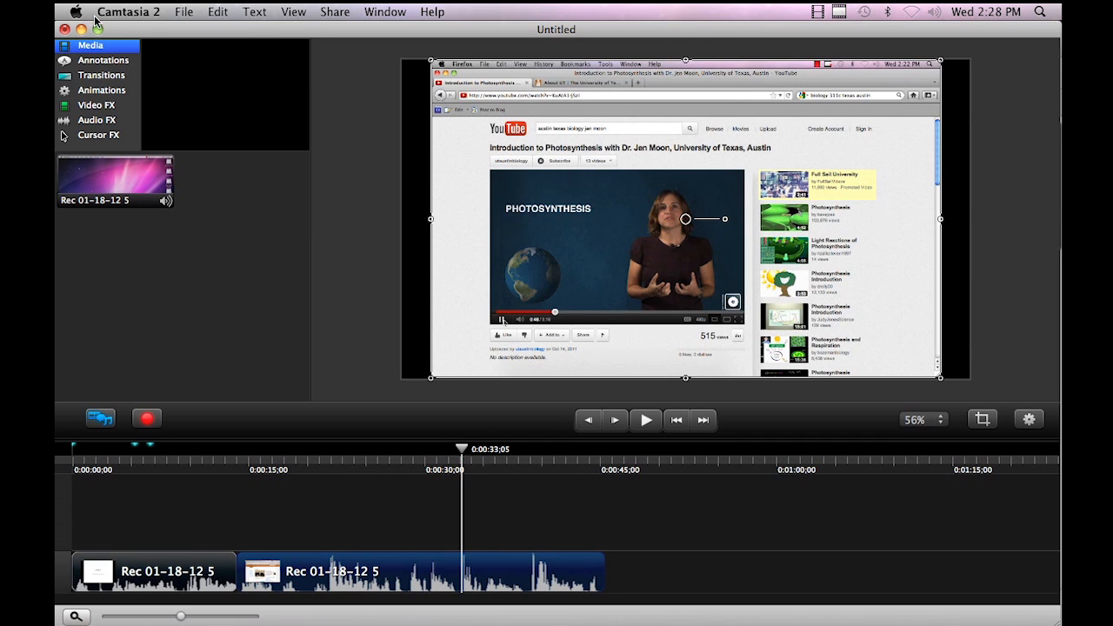
{"action": "left_click", "coordinate": [81, 31]}
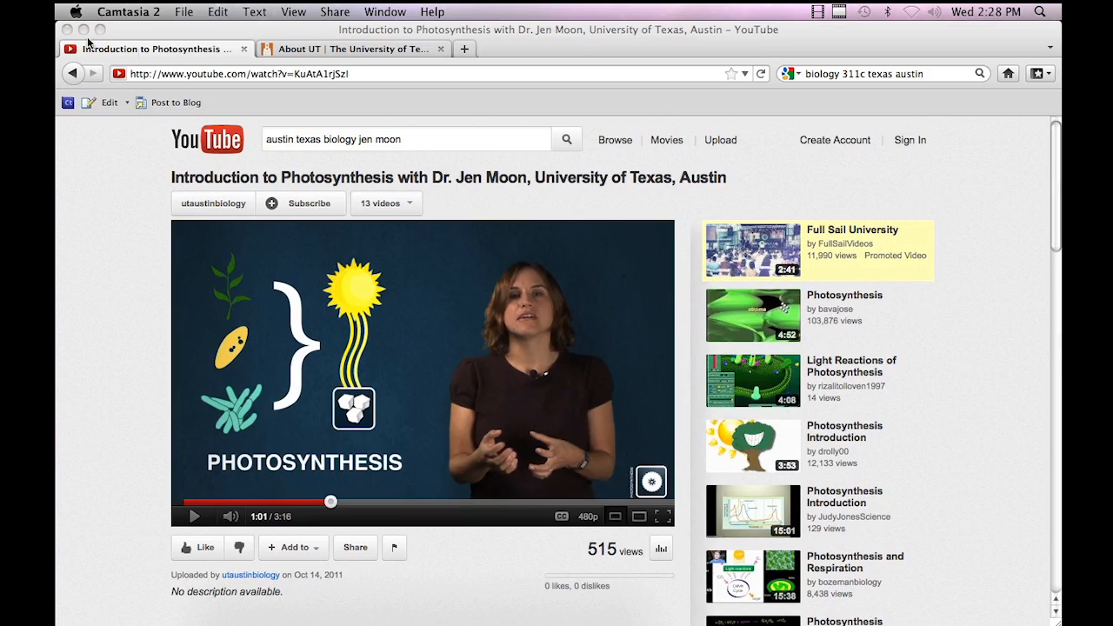
{"action": "left_click", "coordinate": [85, 31]}
{"action": "left_click", "coordinate": [85, 31]}
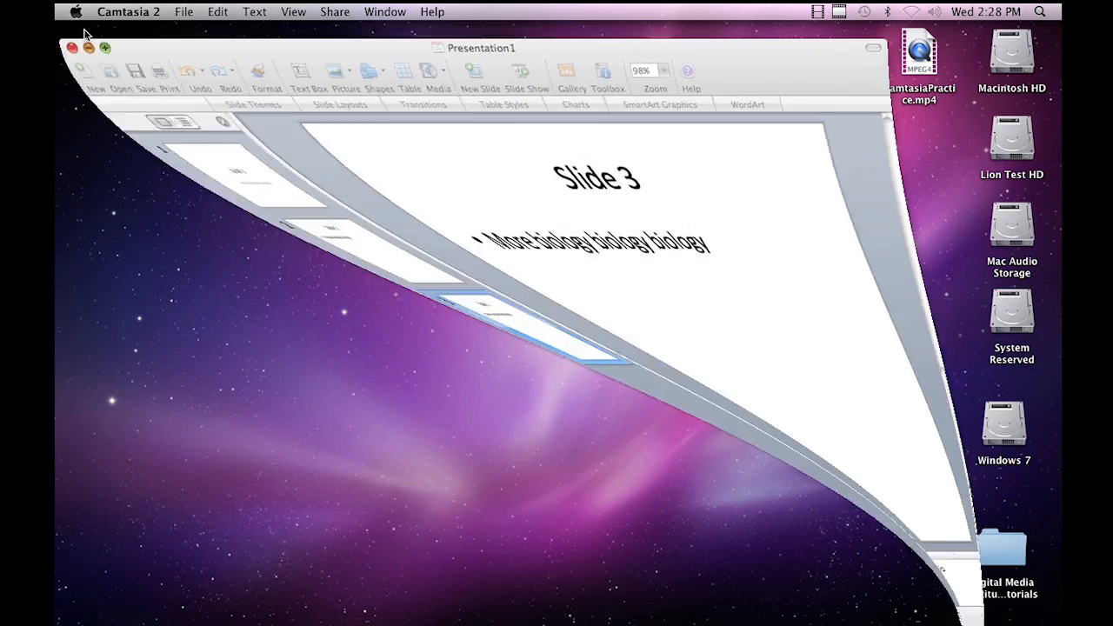
{"action": "left_click_drag", "start_coordinate": [917, 77], "coordinate": [906, 174]}
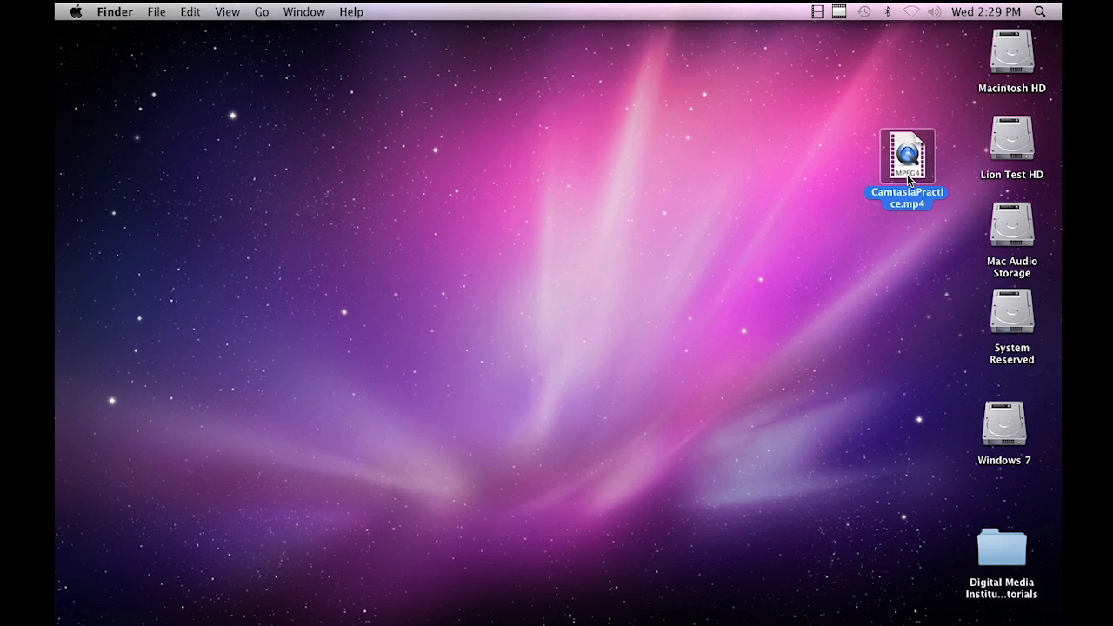